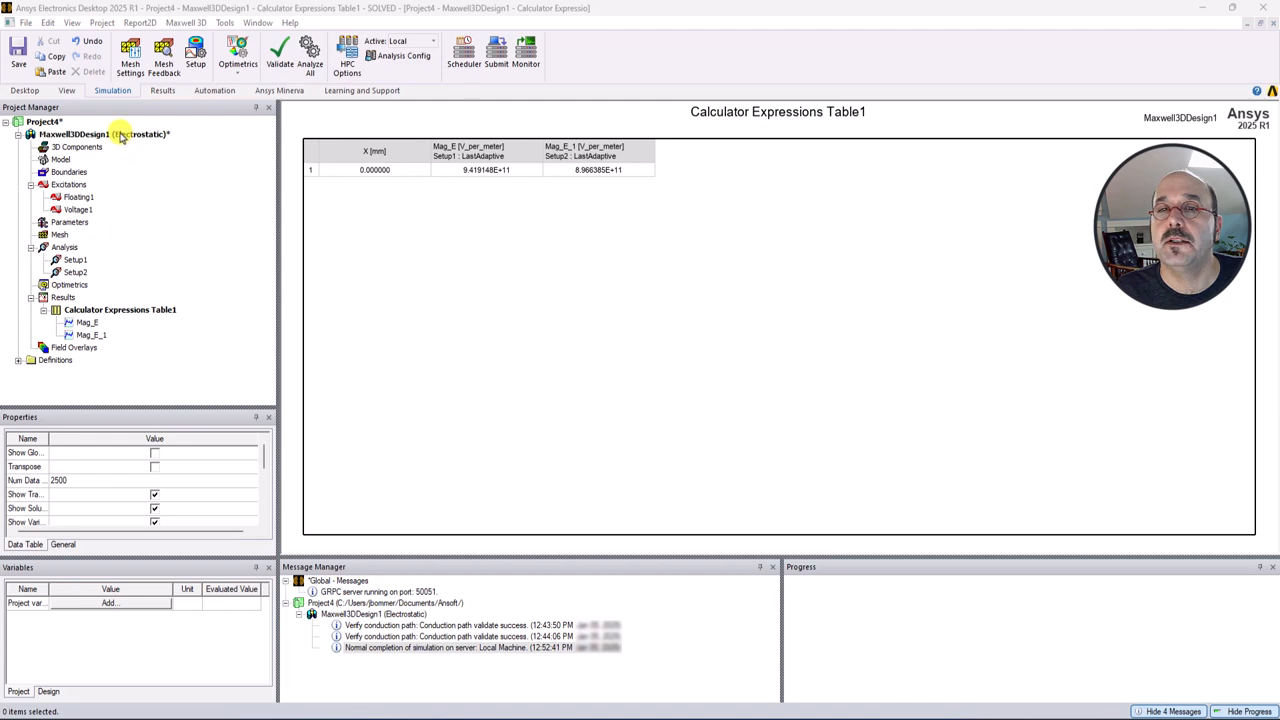
Review the Mag_E values in Calculator Expressions Table1 and return to the 3D model of Maxwell3DDesign1
left_click(120, 135)
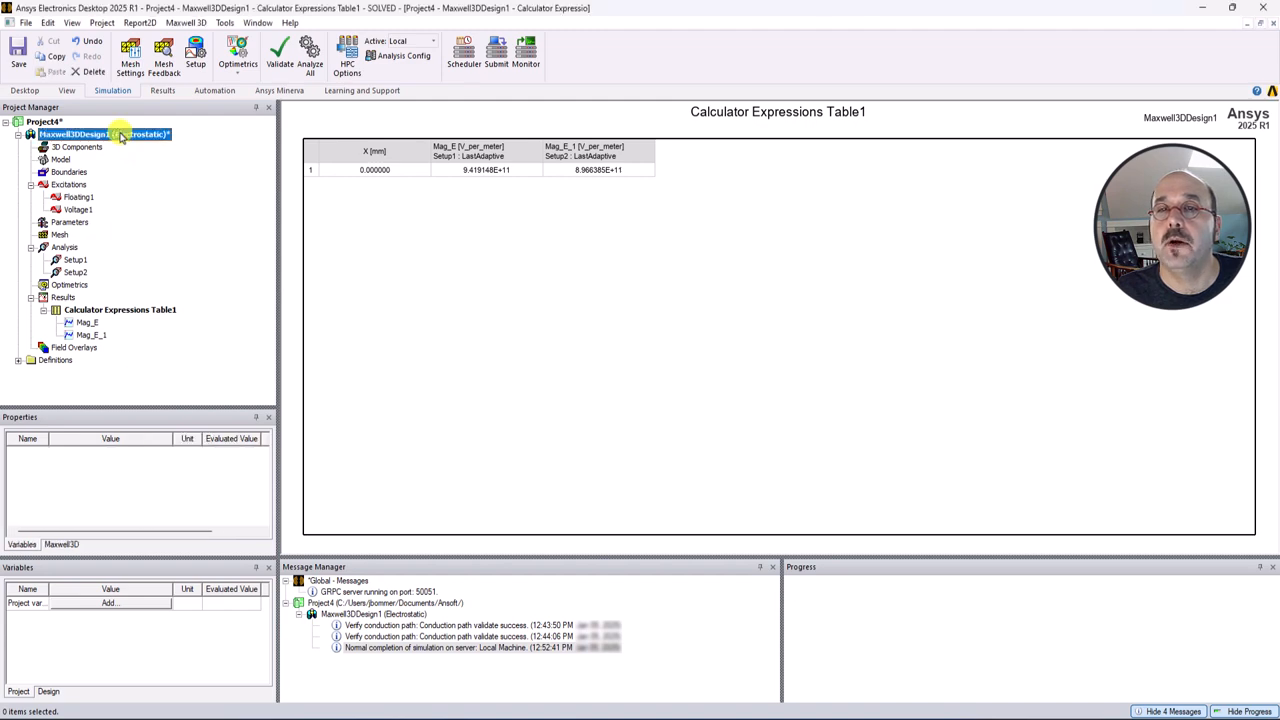
double_click(120, 135)
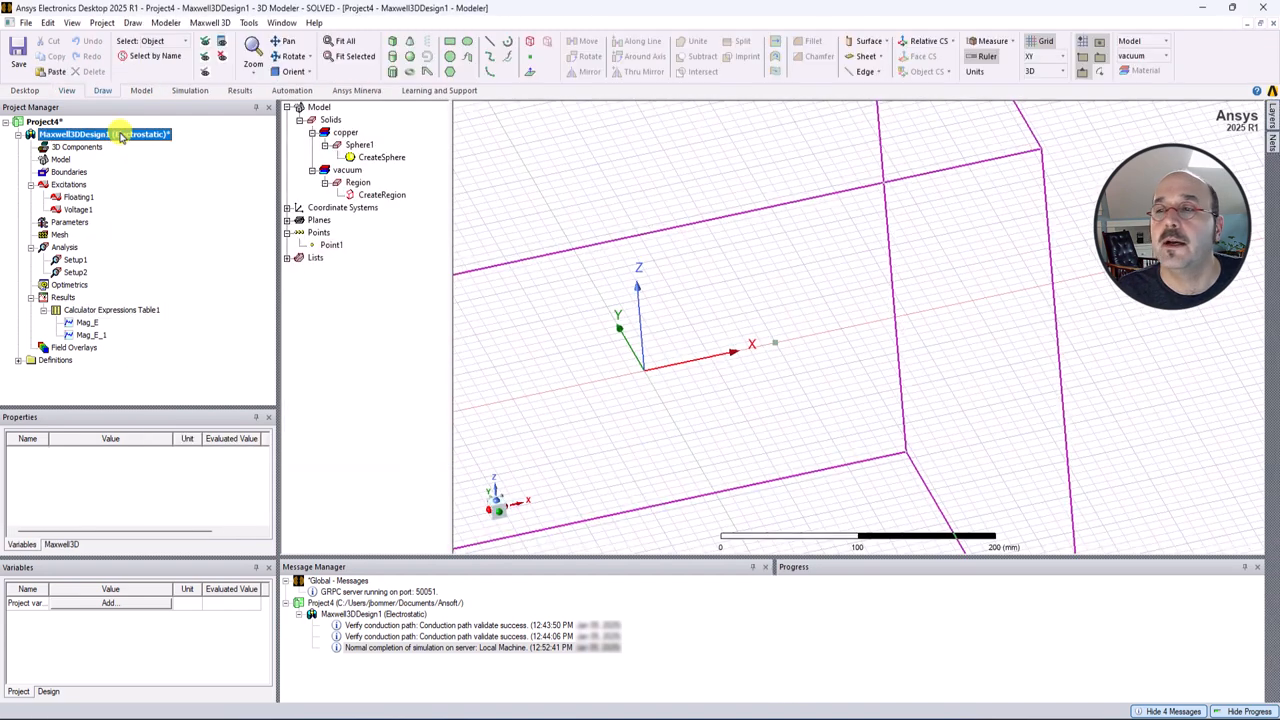
scroll(830, 392, "down", 3)
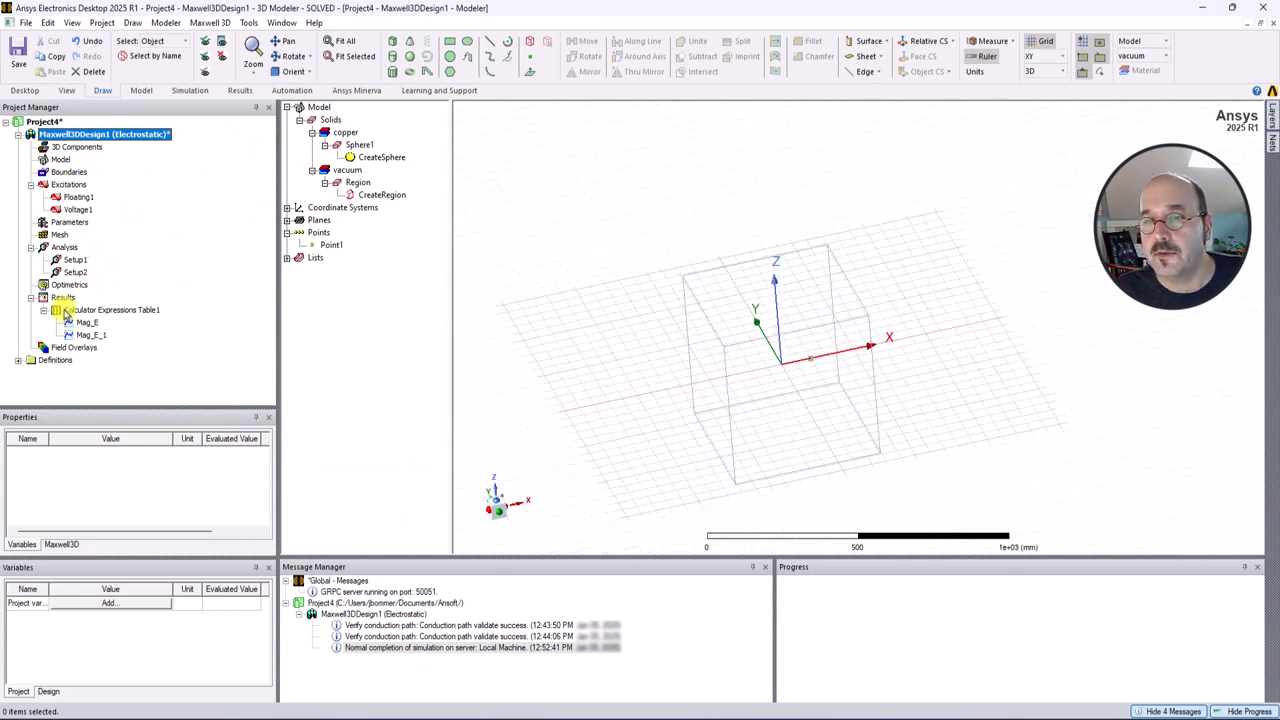
double_click(65, 311)
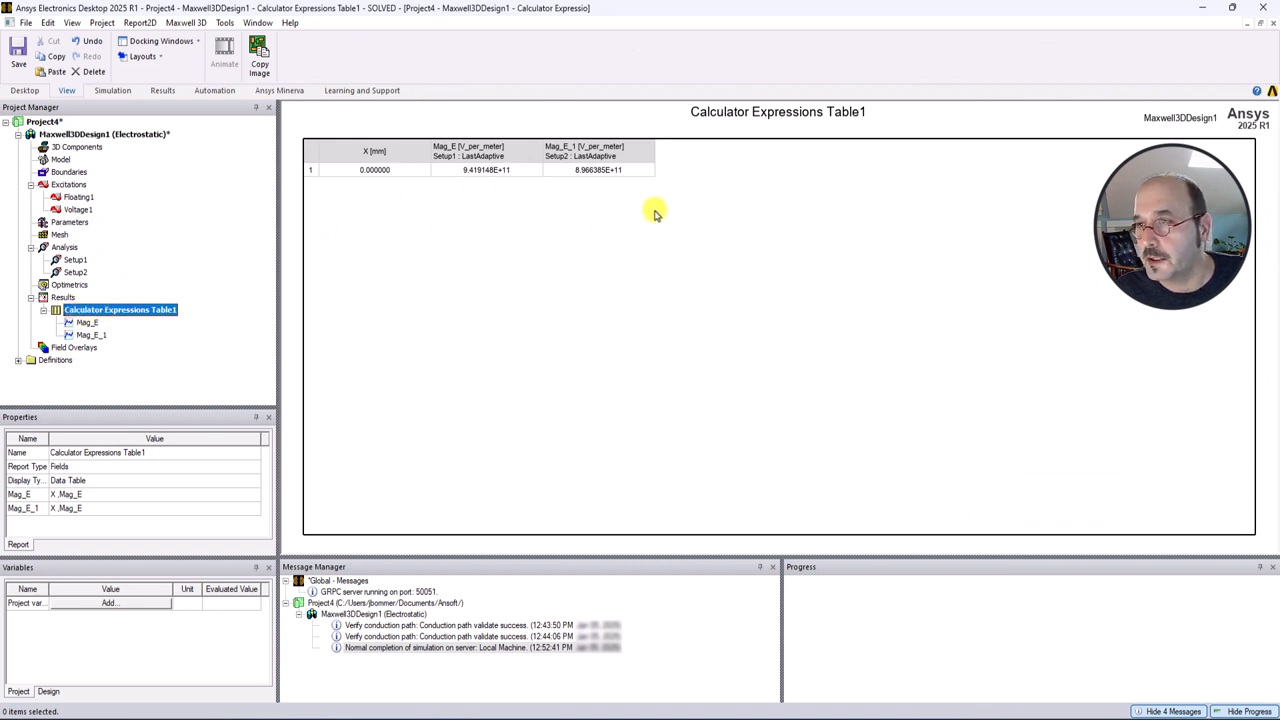
double_click(45, 134)
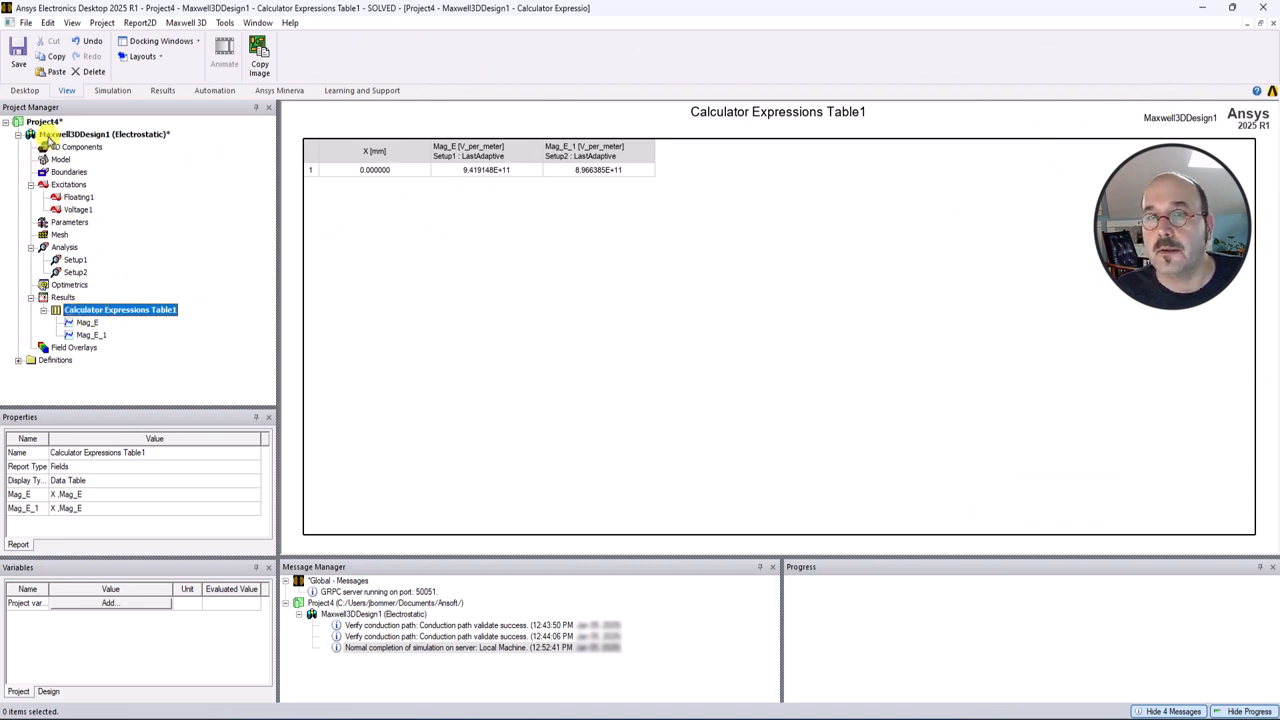
Hide the vacuum Region box in the active model view
left_click_drag(629, 308, 640, 390, "alt")
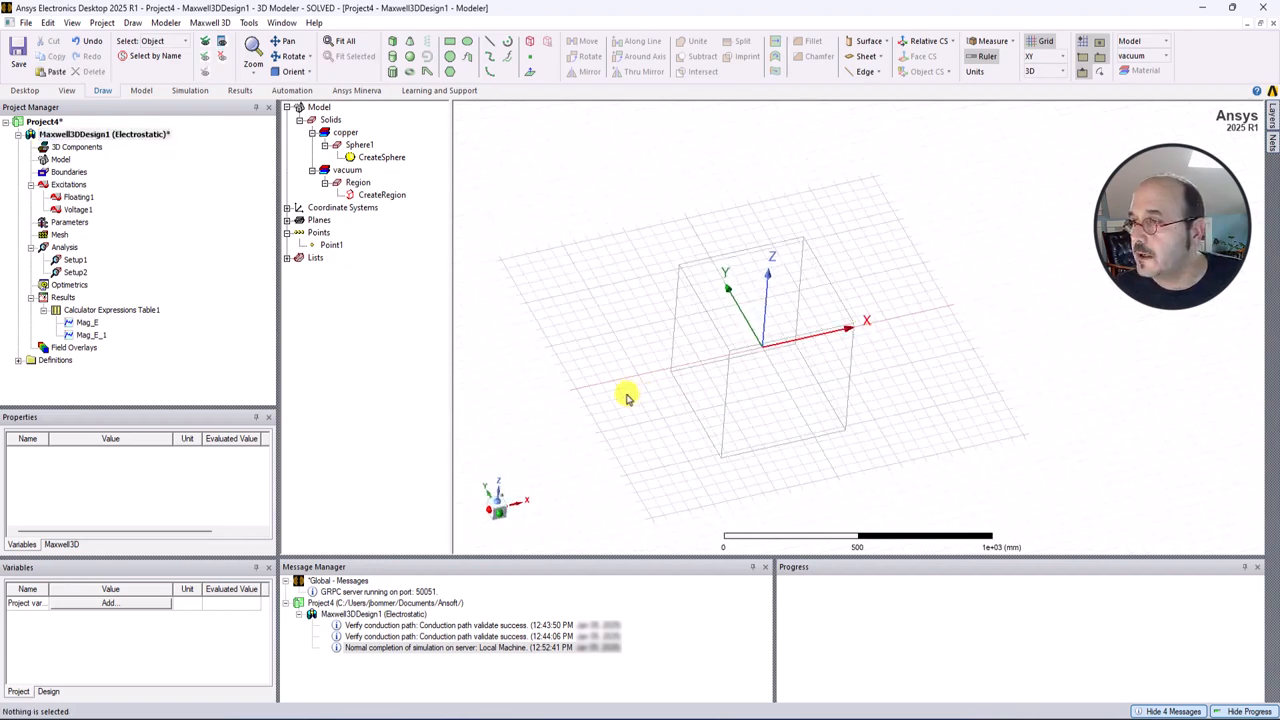
middle_click_drag(627, 396, 631, 418)
scroll(633, 431, "down", 4)
scroll(645, 431, "up", 6)
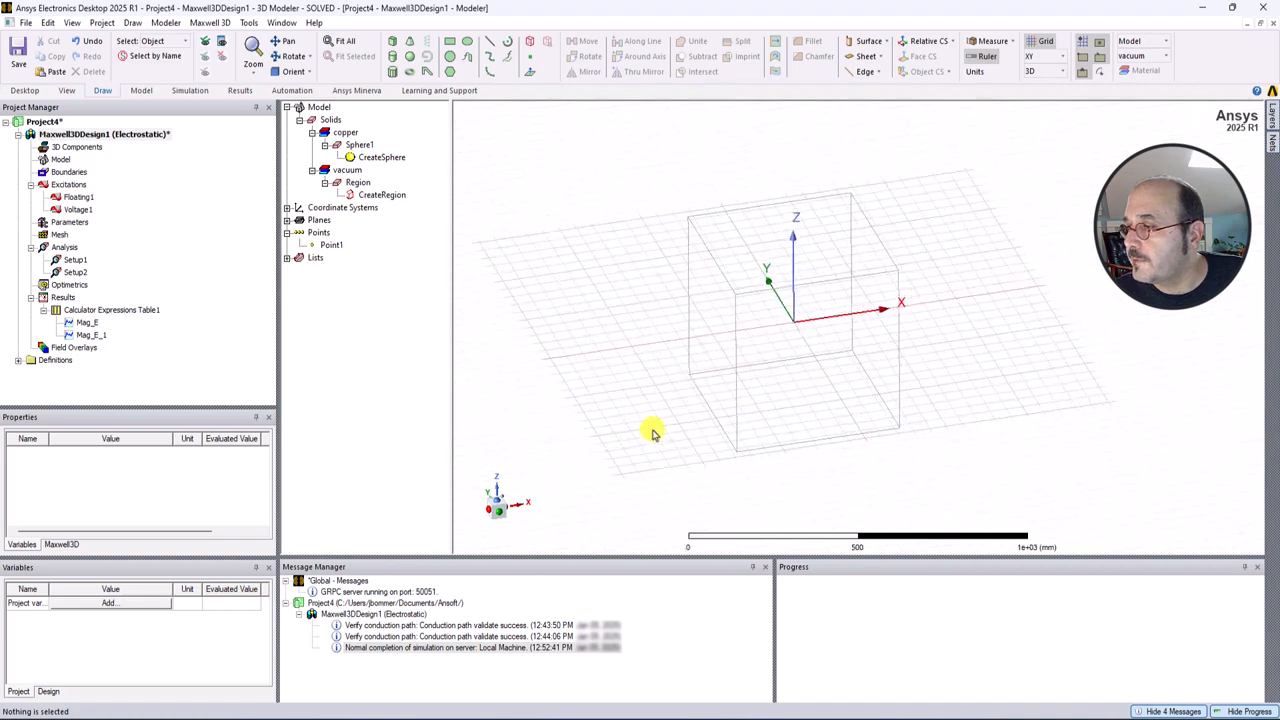
left_click_drag(651, 433, 909, 489, "alt")
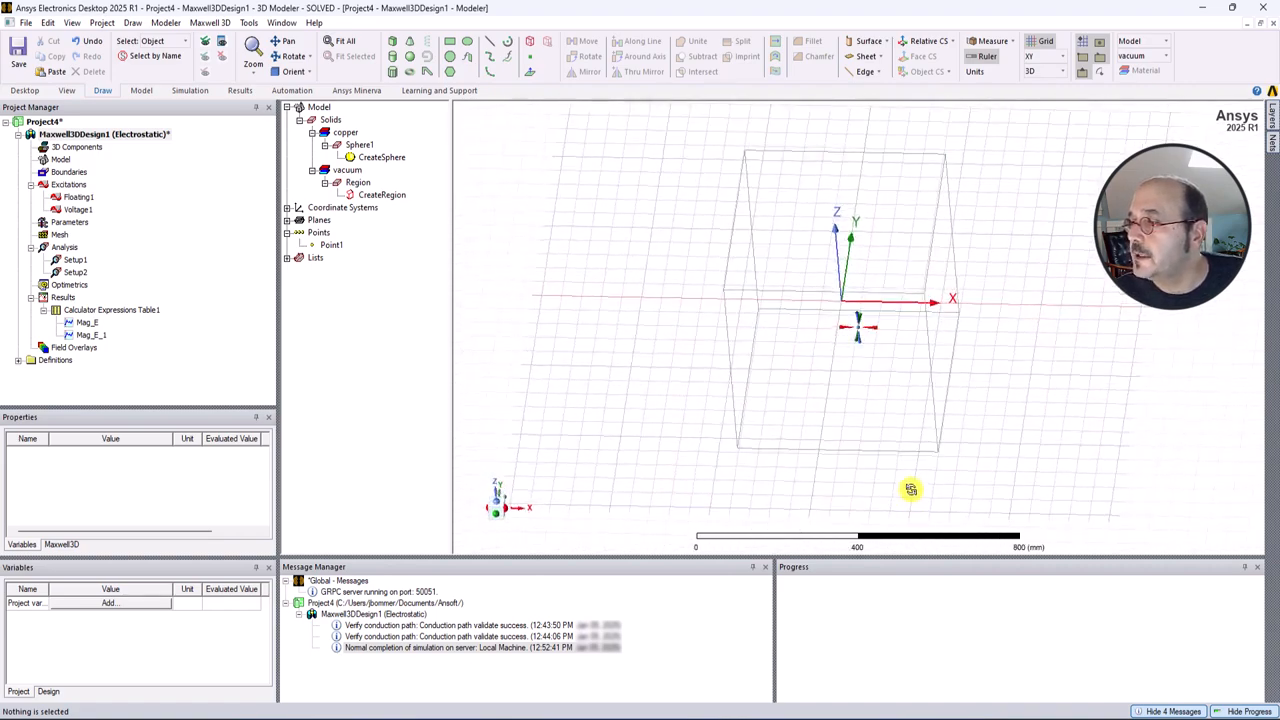
left_click(909, 392)
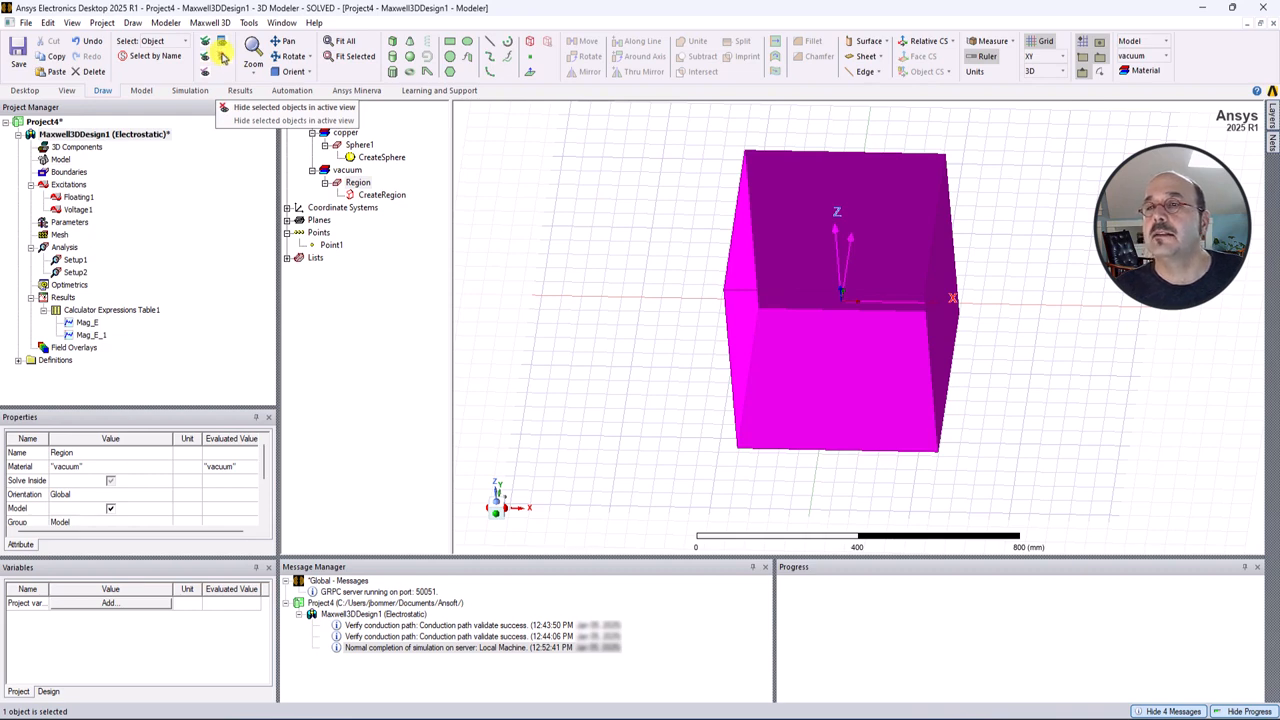
left_click(222, 57)
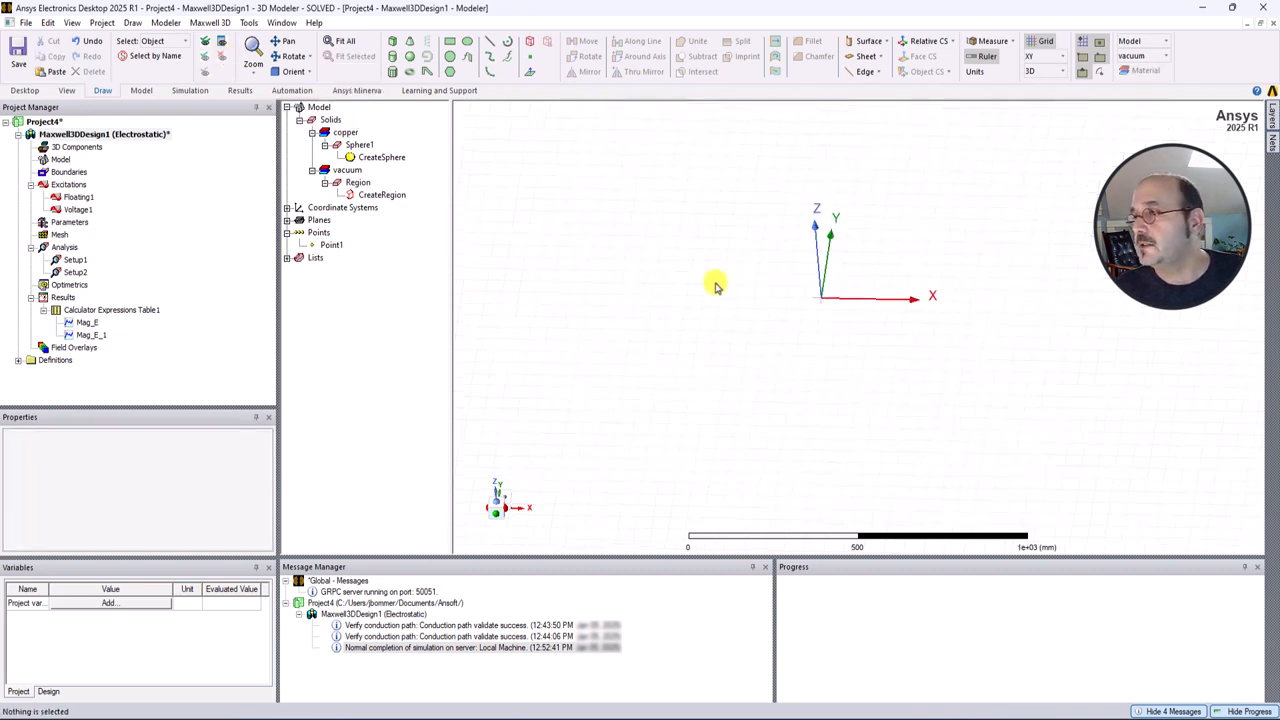
Orient the model view straight down the Z axis onto the small copper sphere at the origin
scroll(843, 306, "up", 5)
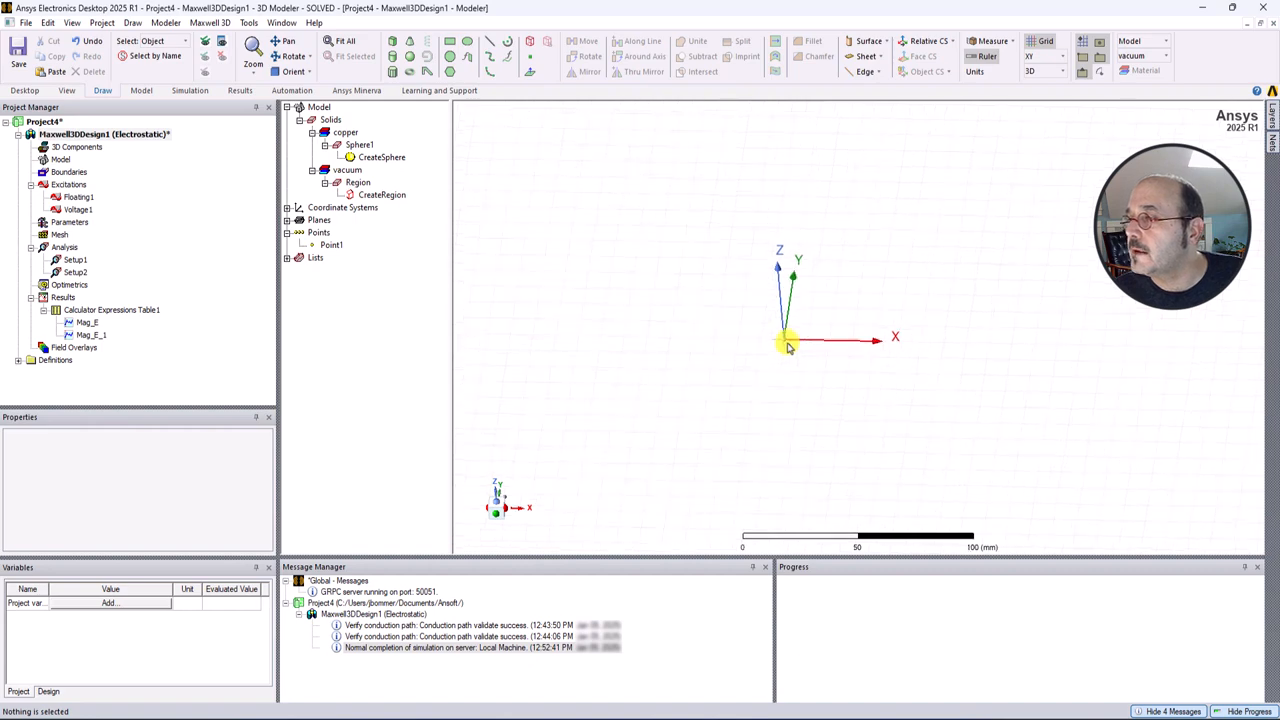
scroll(785, 346, "up", 5)
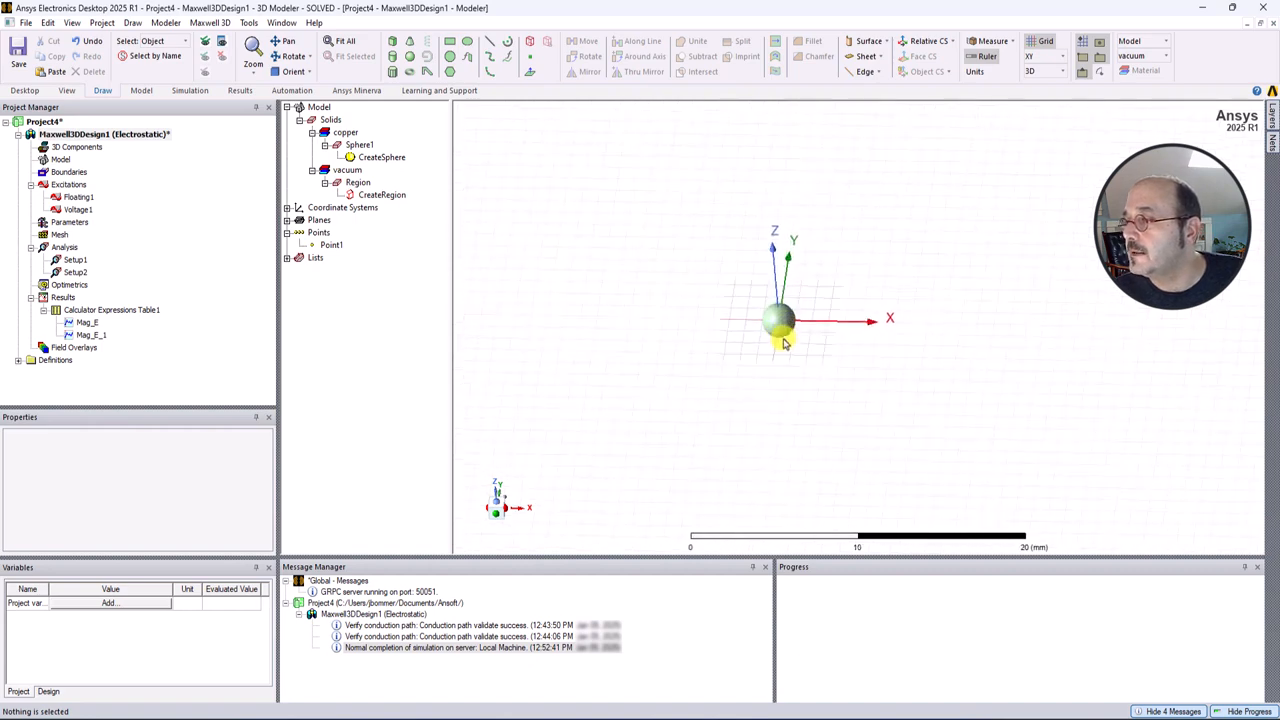
scroll(783, 337, "down", 4)
middle_click_drag(790, 335, 793, 346)
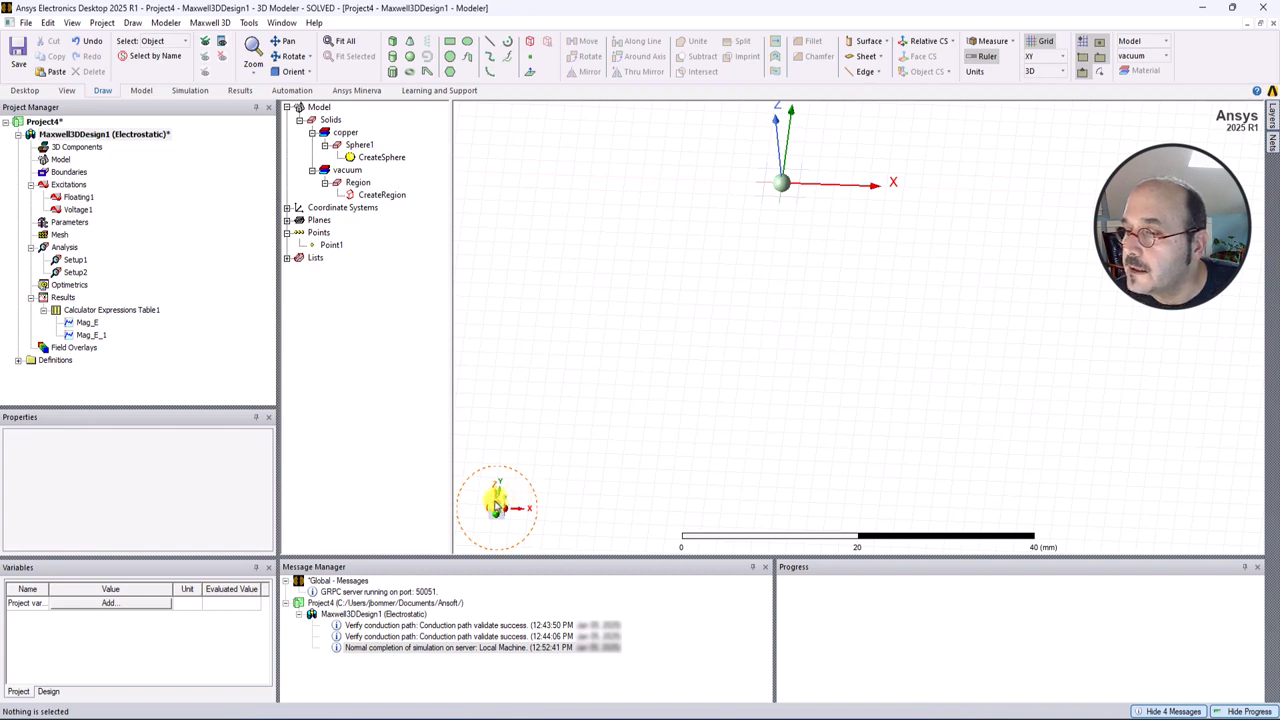
left_click(495, 507)
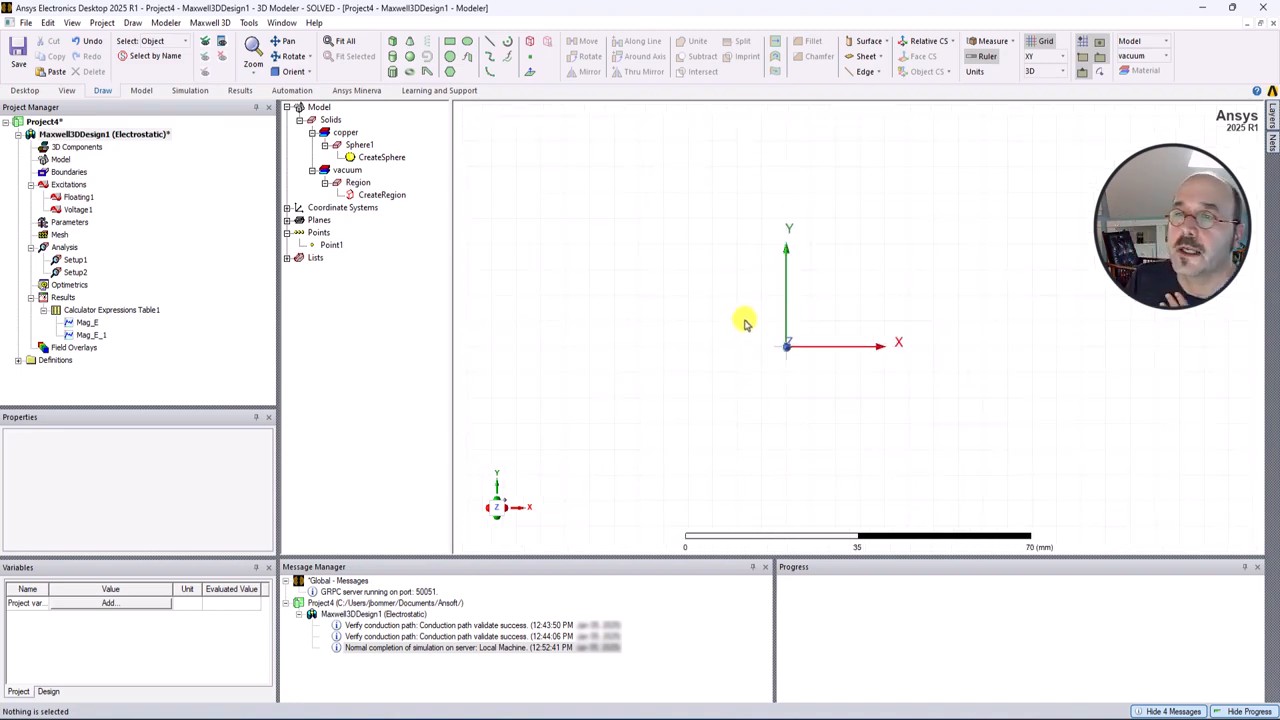
Create the mesh plot Mesh1 on the Global:XY plane using the Setup1 : LastAdaptive solution
left_click(287, 208)
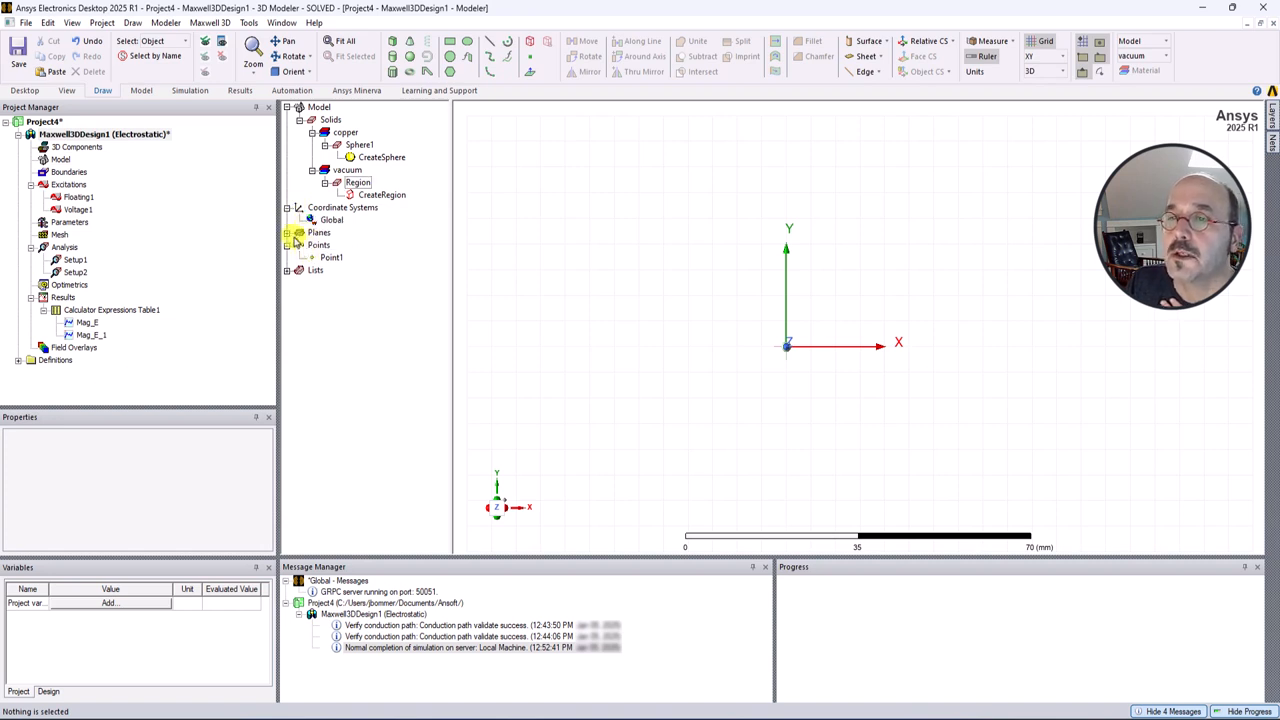
left_click(287, 232)
left_click(331, 246)
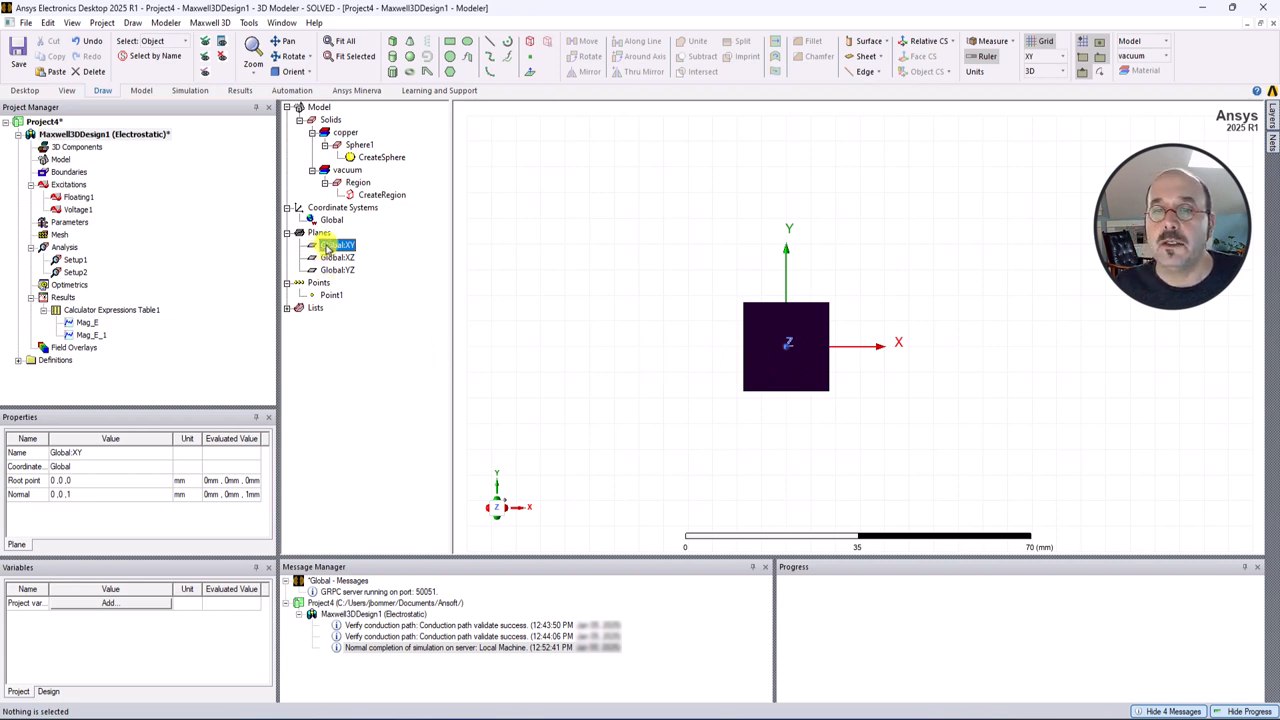
right_click(72, 348)
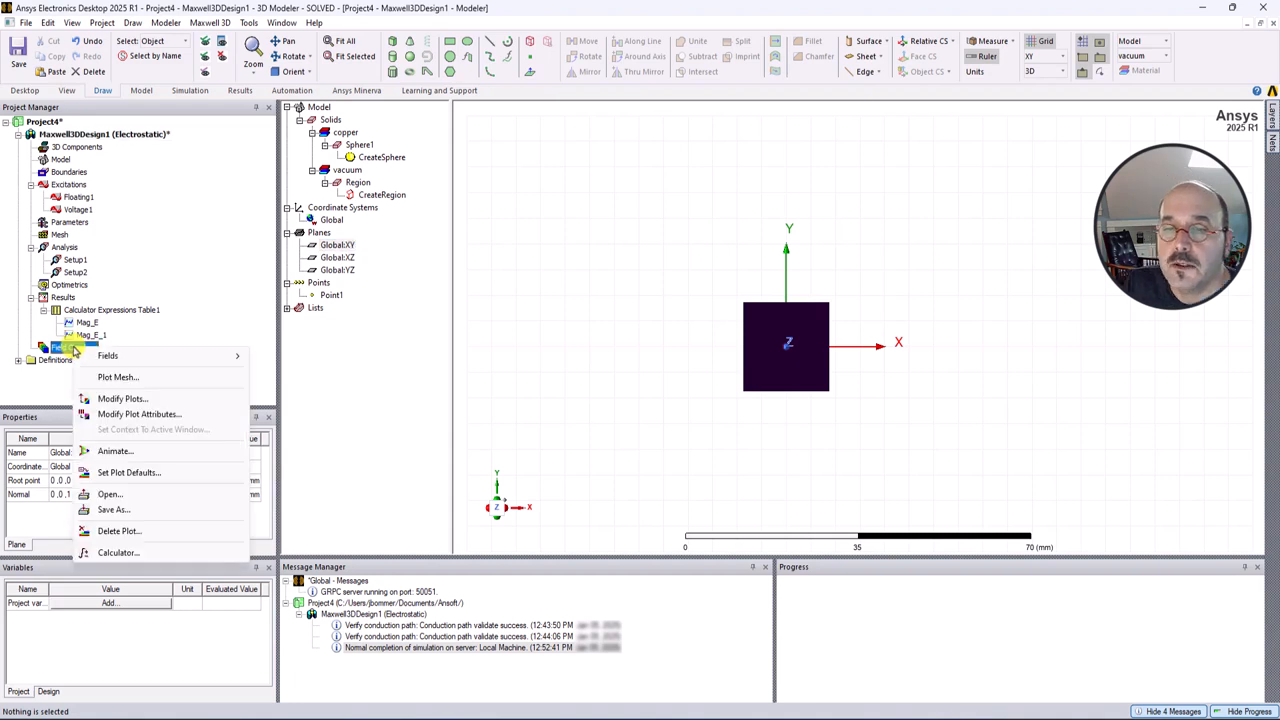
left_click(116, 377)
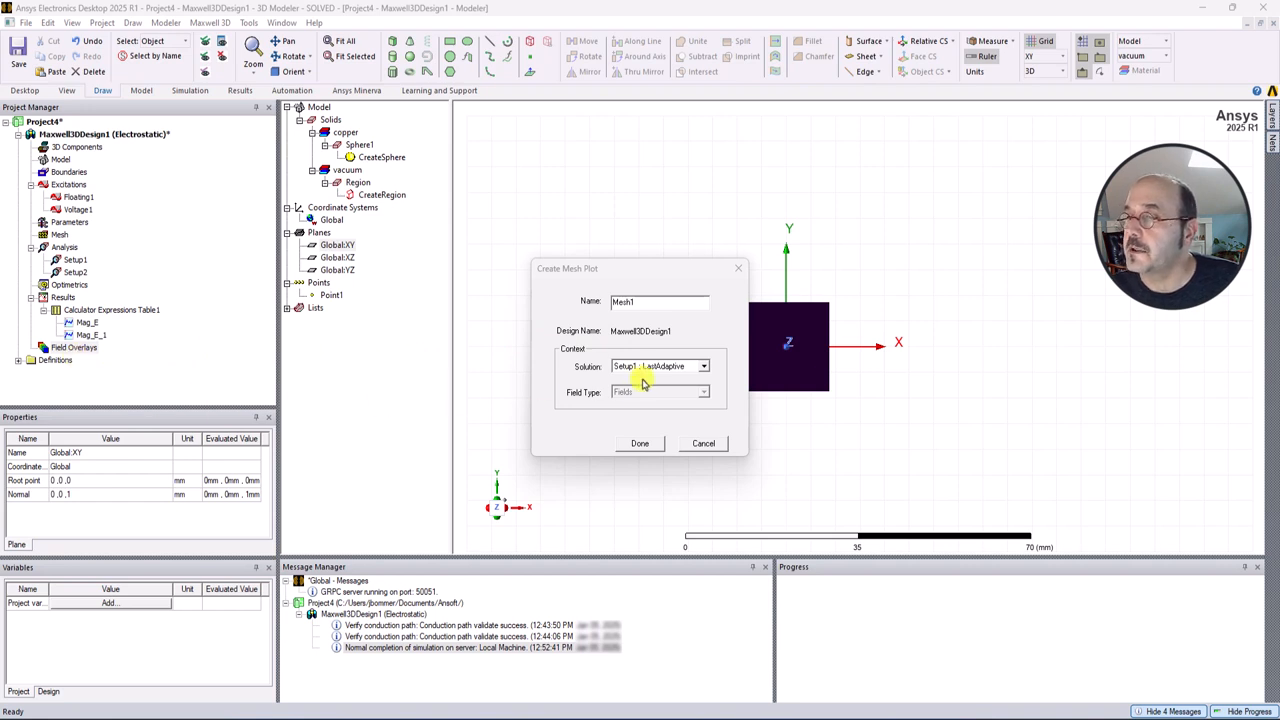
left_click(684, 378)
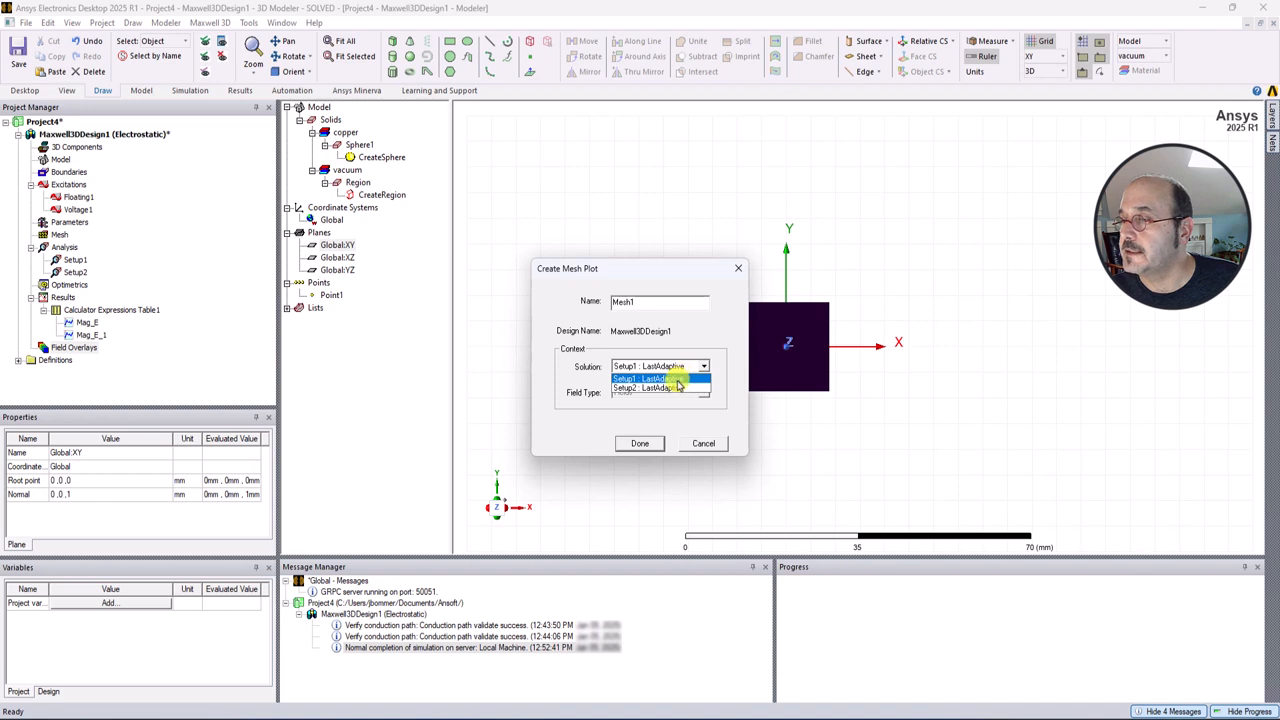
left_click(669, 379)
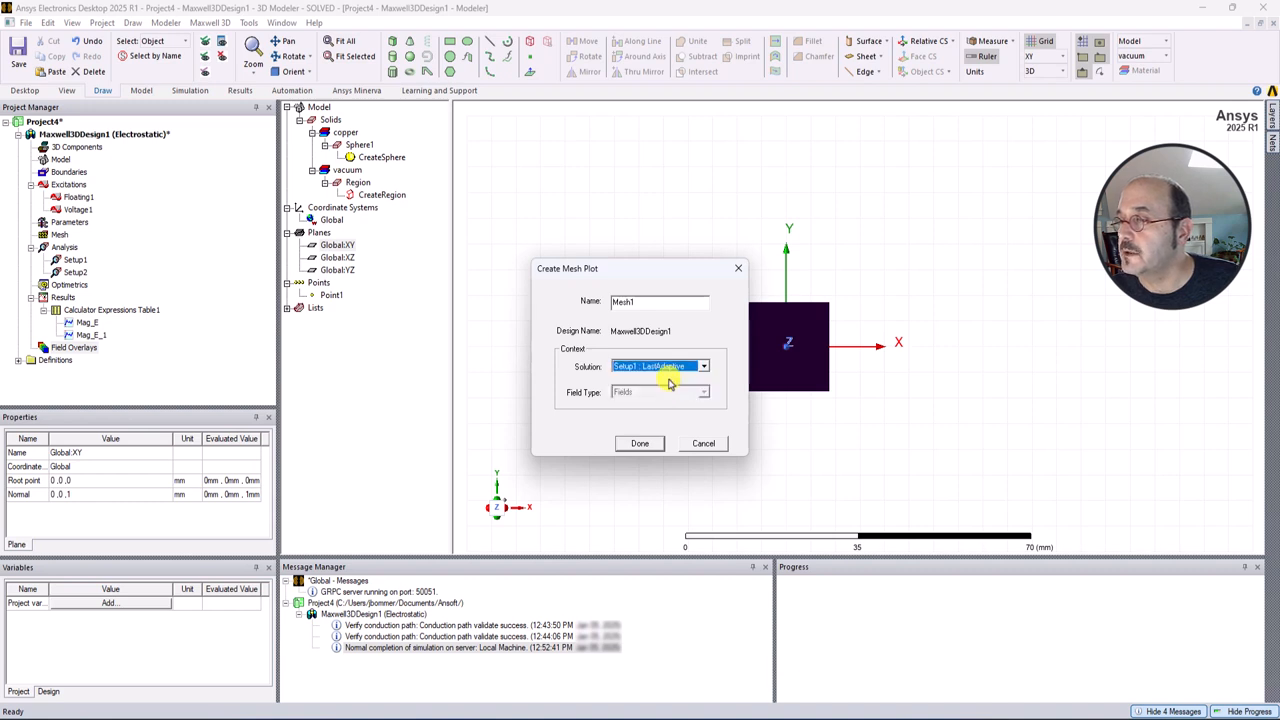
left_click(646, 443)
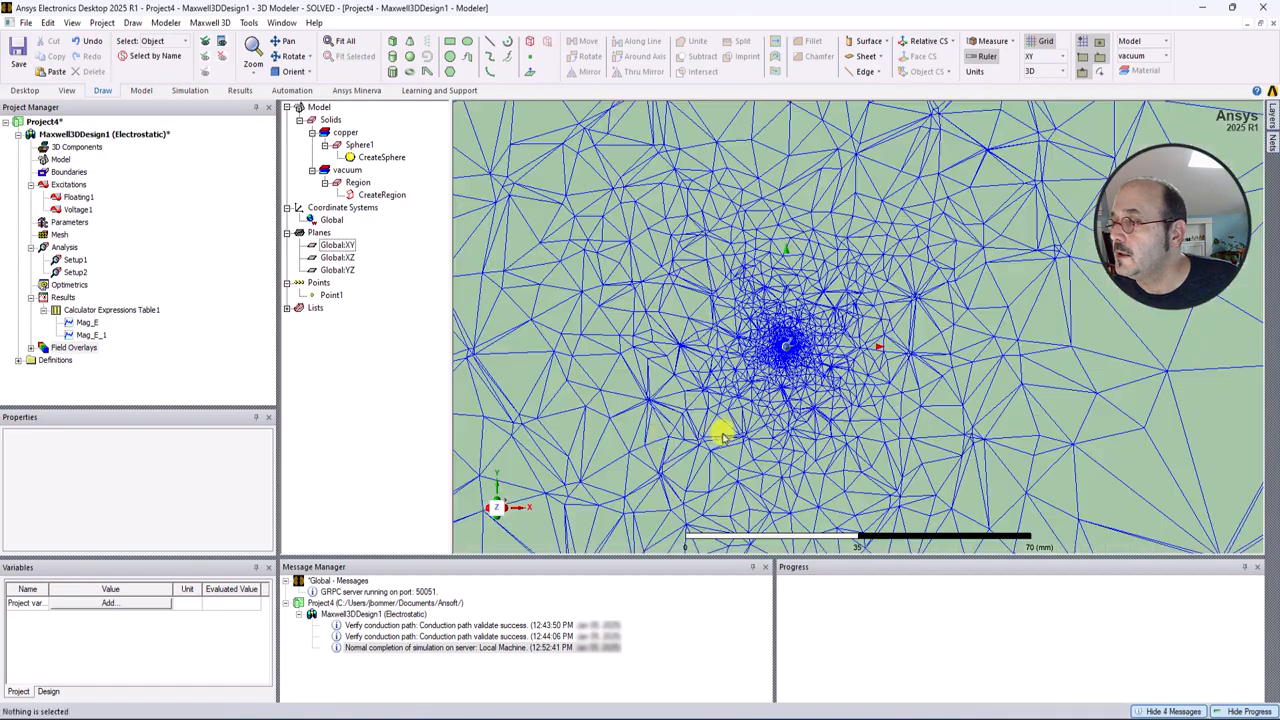
Examine the mesh density on the XY plane, from the outer region boundary to the elements around the sphere
scroll(722, 436, "down", 5)
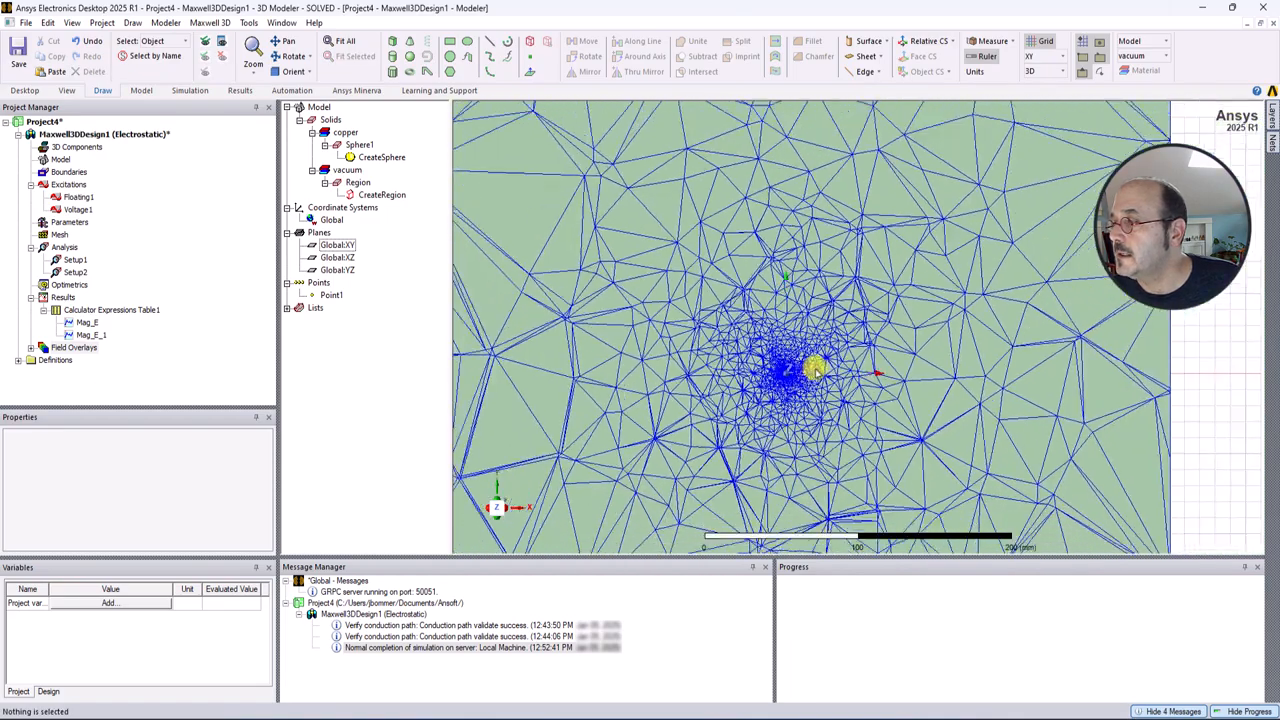
scroll(816, 367, "down", 5)
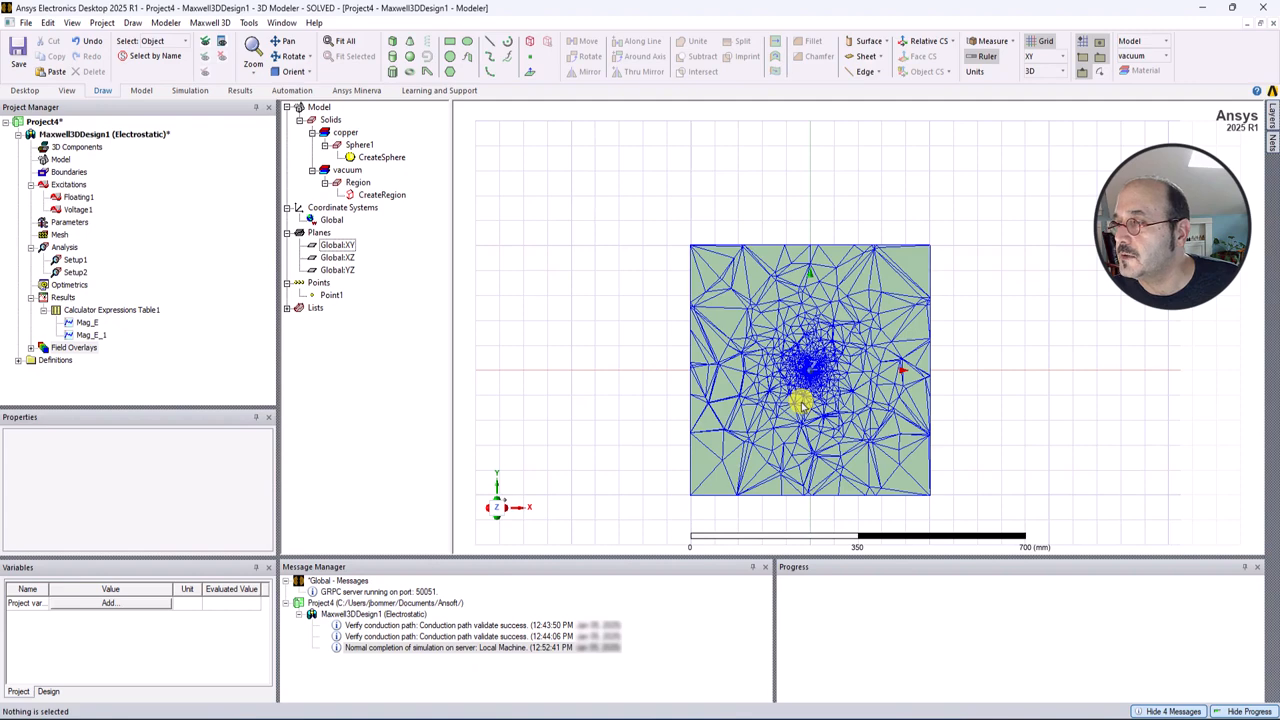
scroll(801, 404, "up", 4)
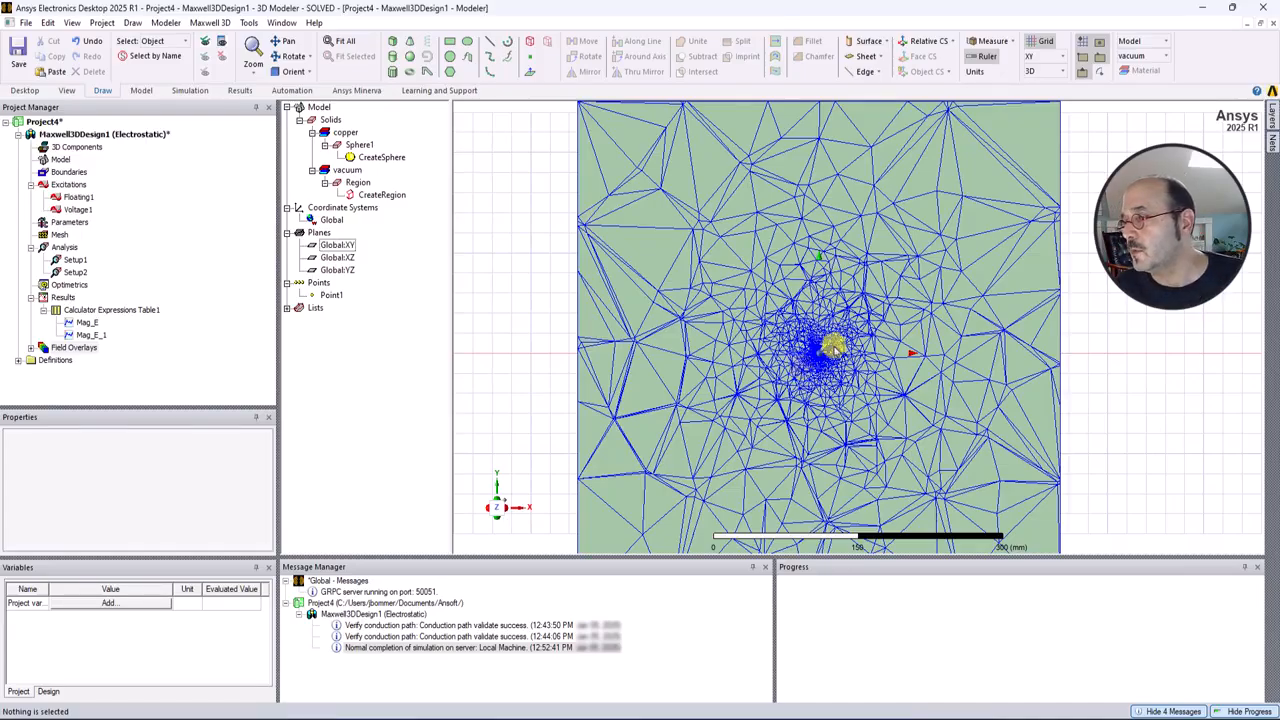
scroll(802, 378, "up", 5)
scroll(808, 404, "up", 10)
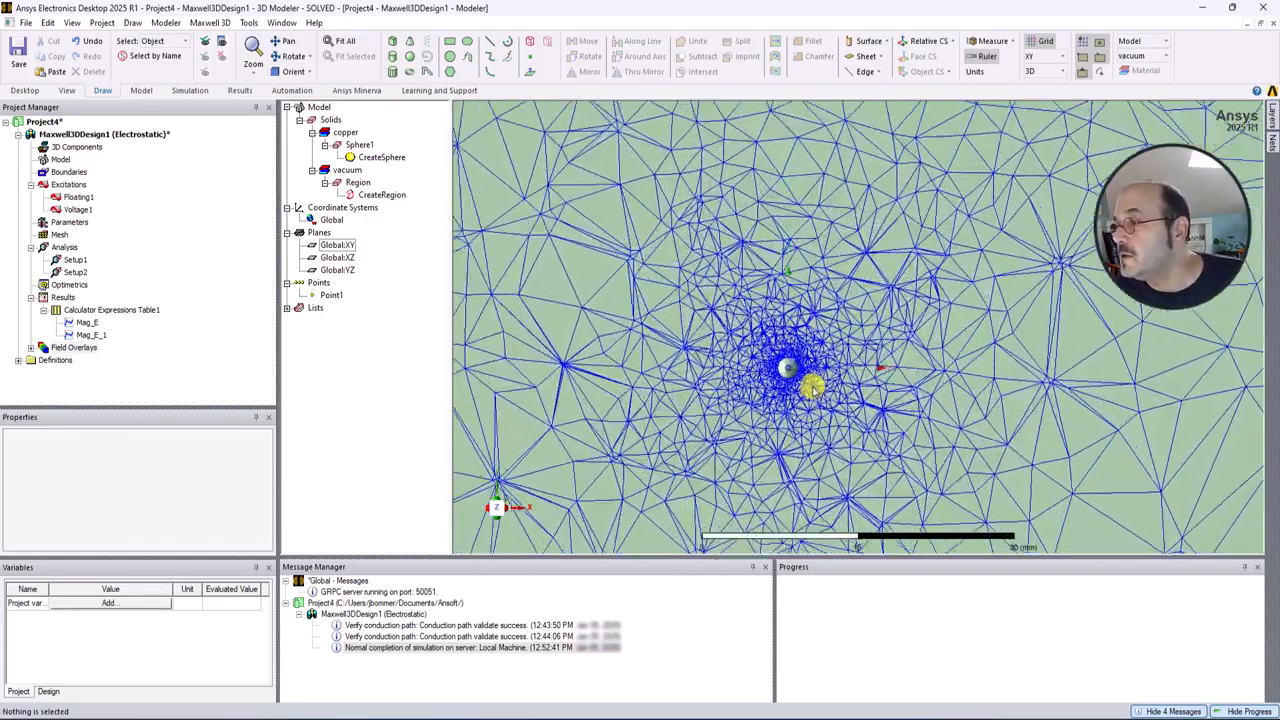
scroll(703, 347, "up", 8)
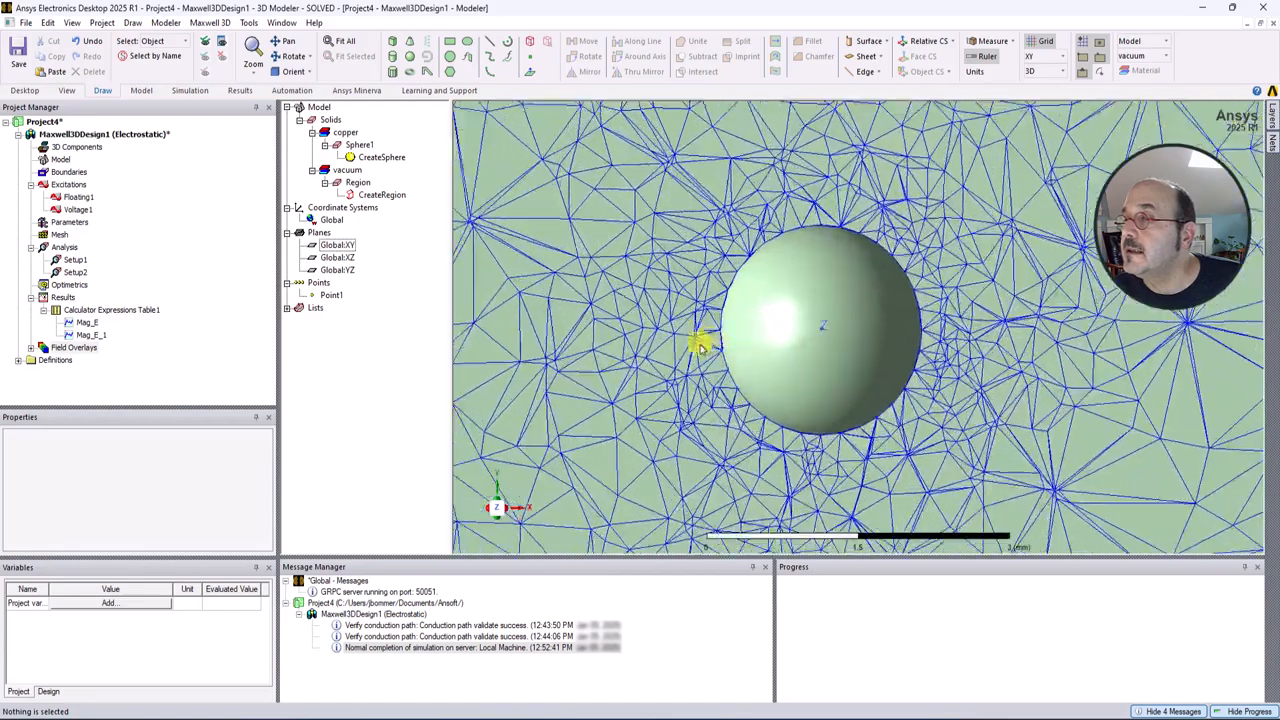
scroll(703, 347, "down", 6)
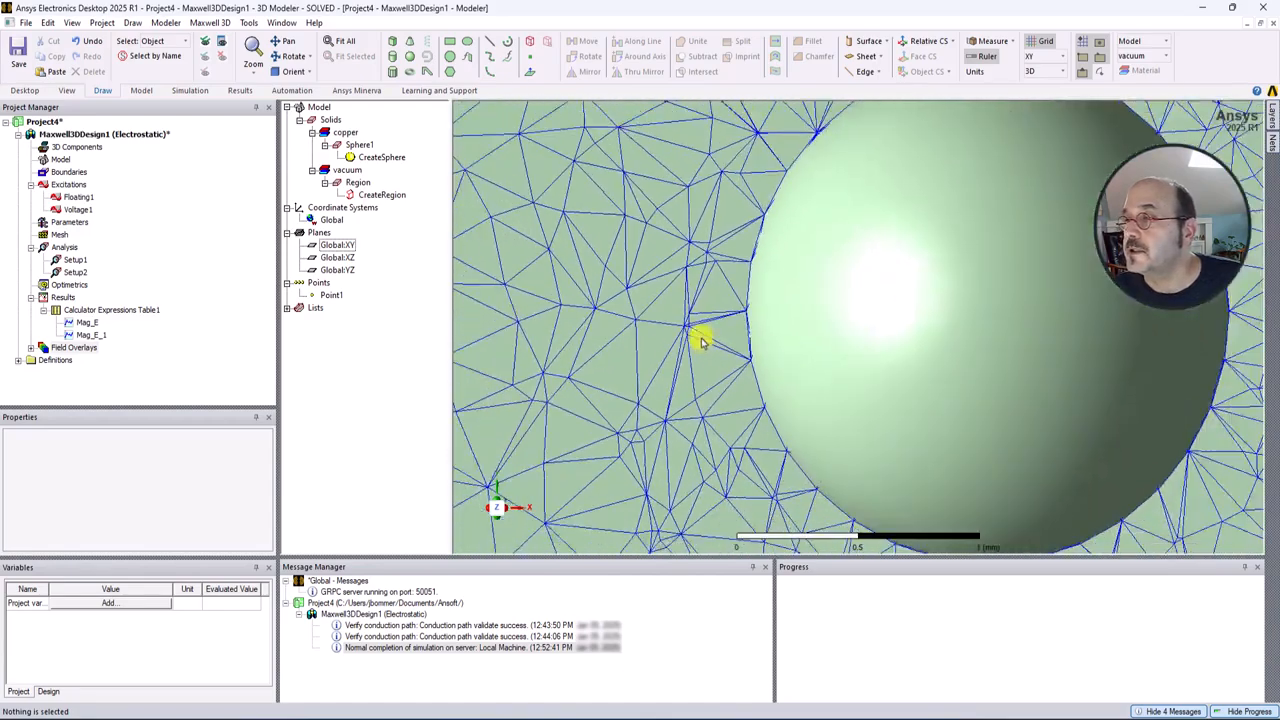
scroll(722, 347, "down", 2)
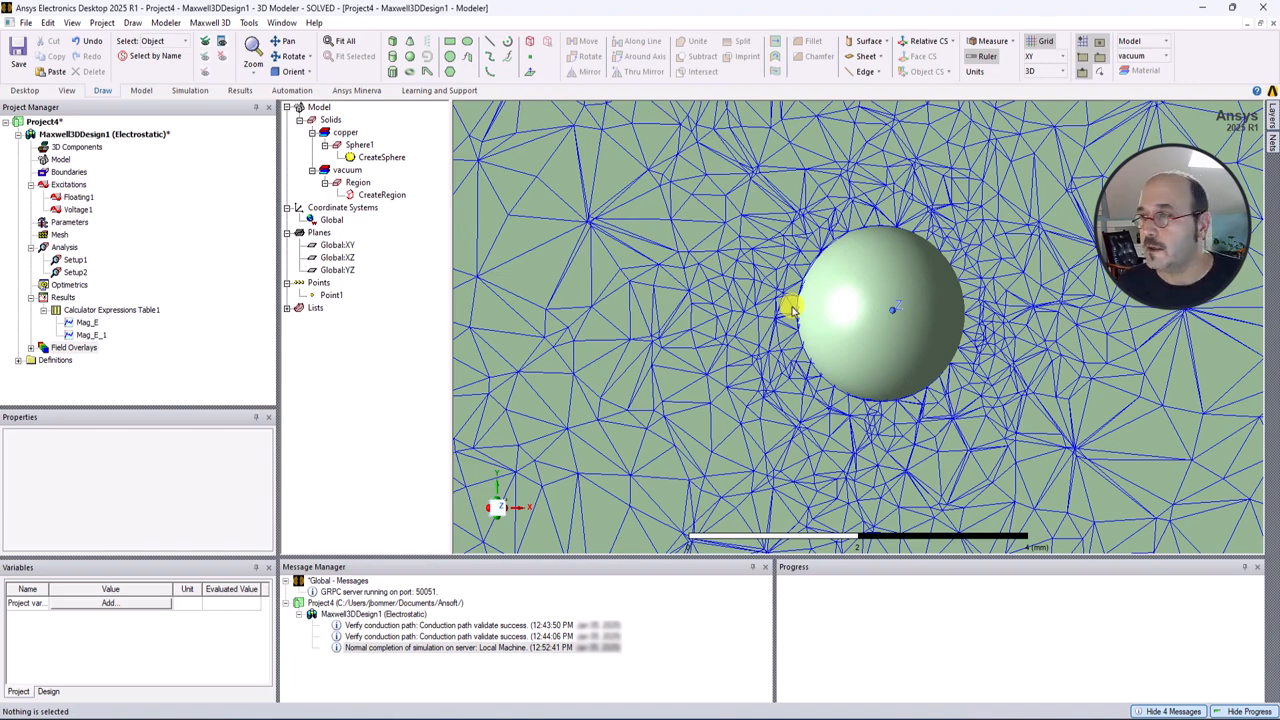
scroll(586, 229, "down", 5)
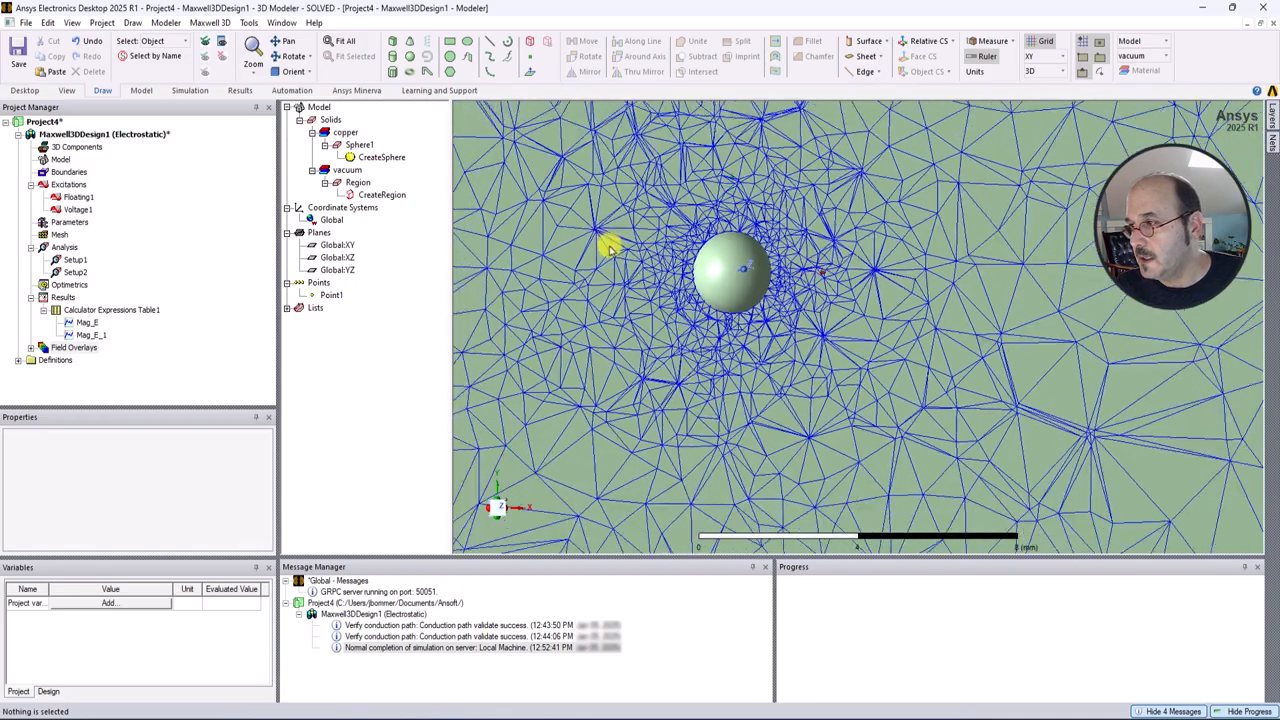
scroll(704, 258, "down", 4)
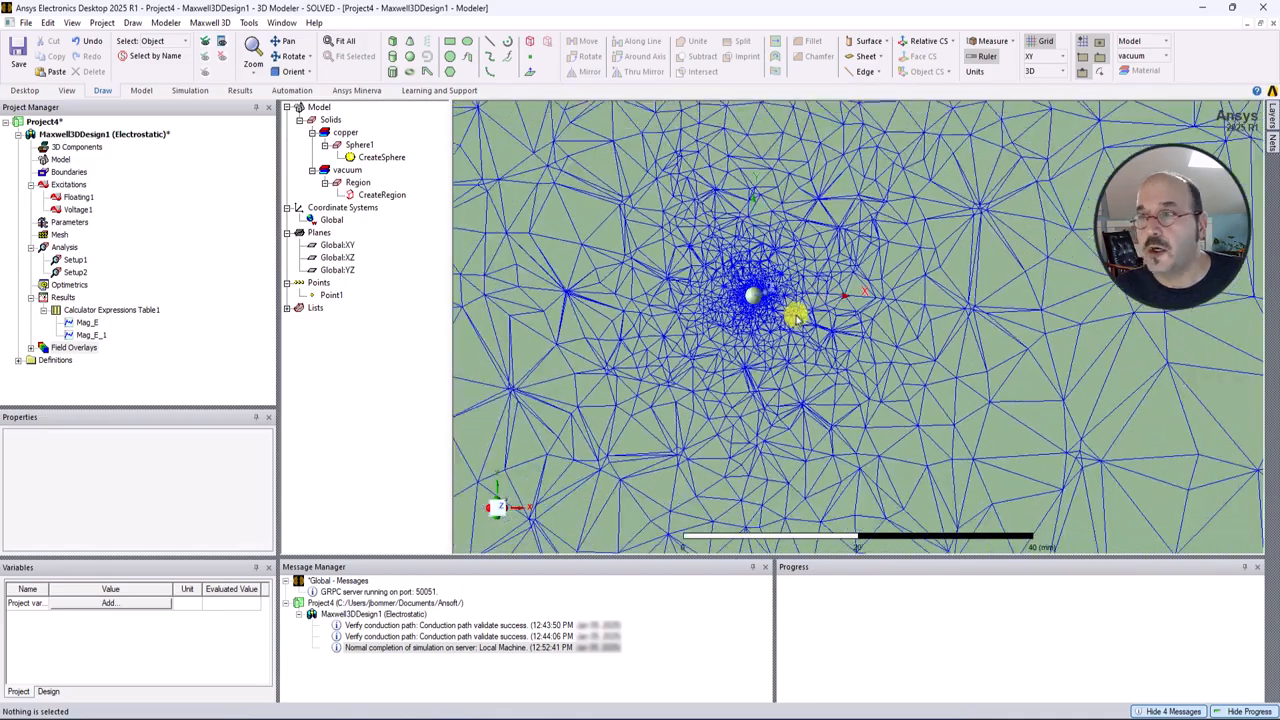
scroll(730, 290, "up", 9)
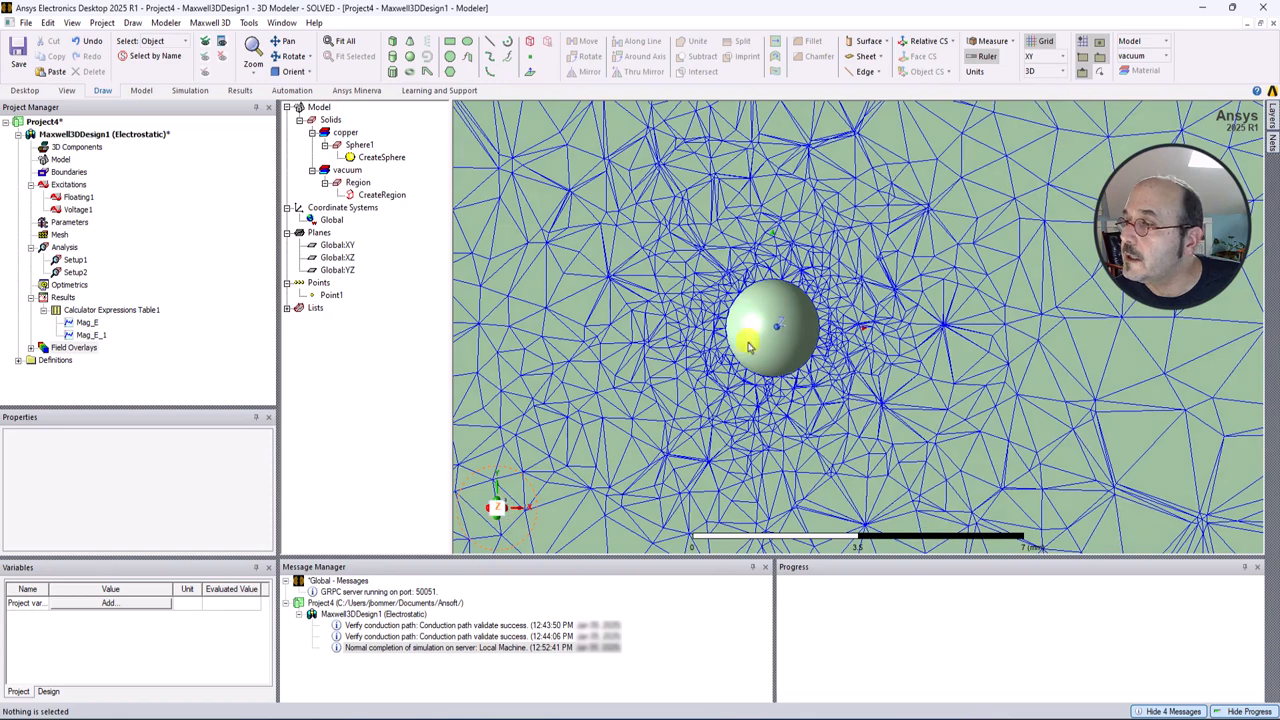
scroll(745, 335, "up", 3)
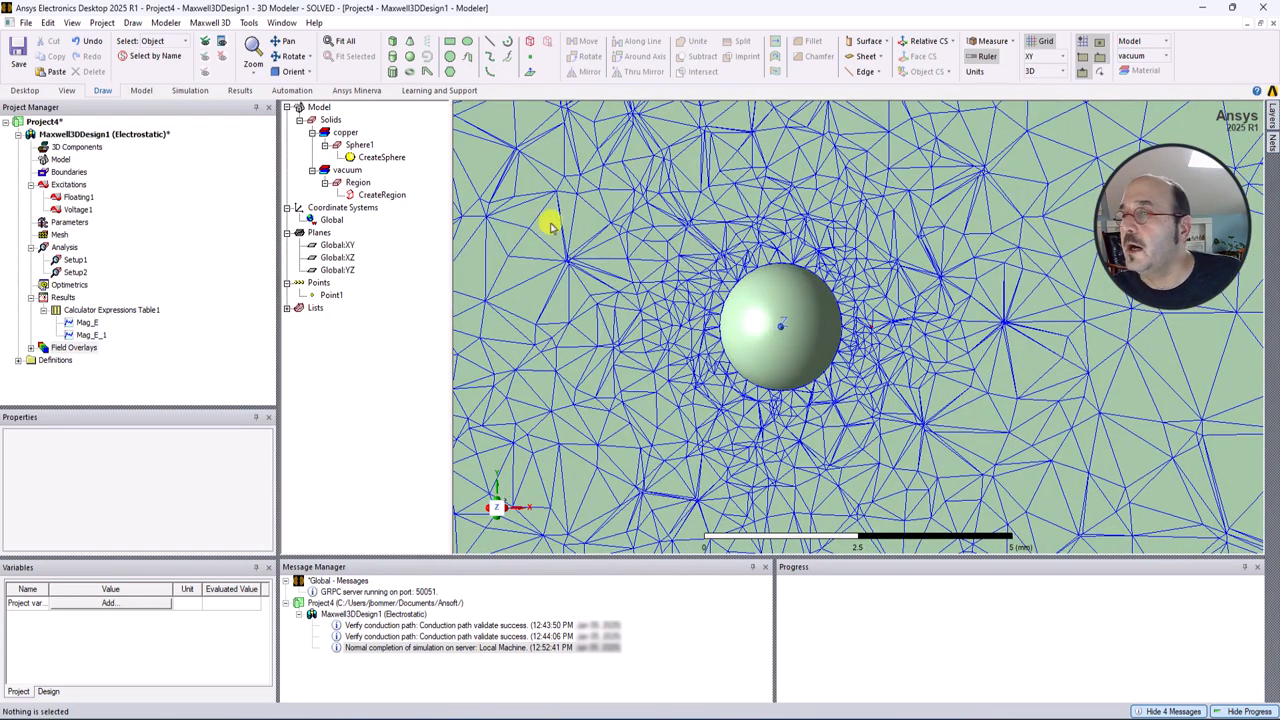
Set the transparency of the copper sphere Sphere1 to 0.8 so the mesh inside it can be seen
left_click(760, 294)
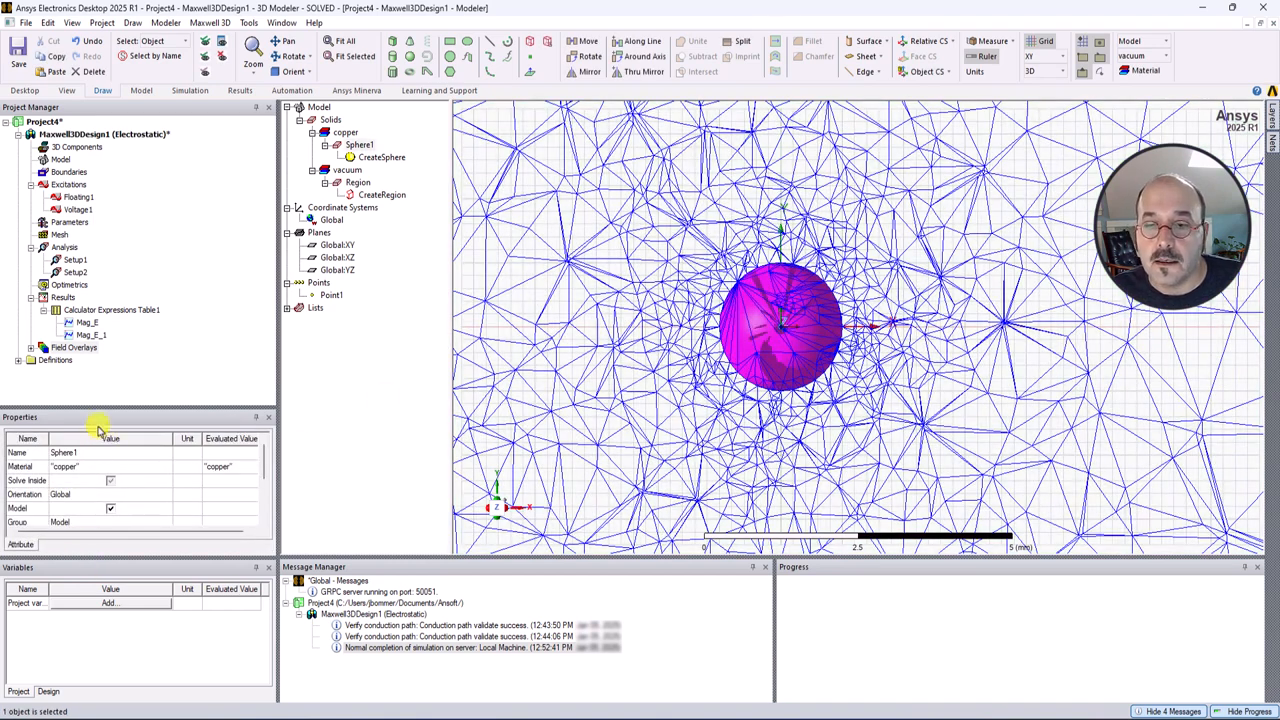
left_click_drag(103, 407, 106, 370)
scroll(100, 463, "down", 1)
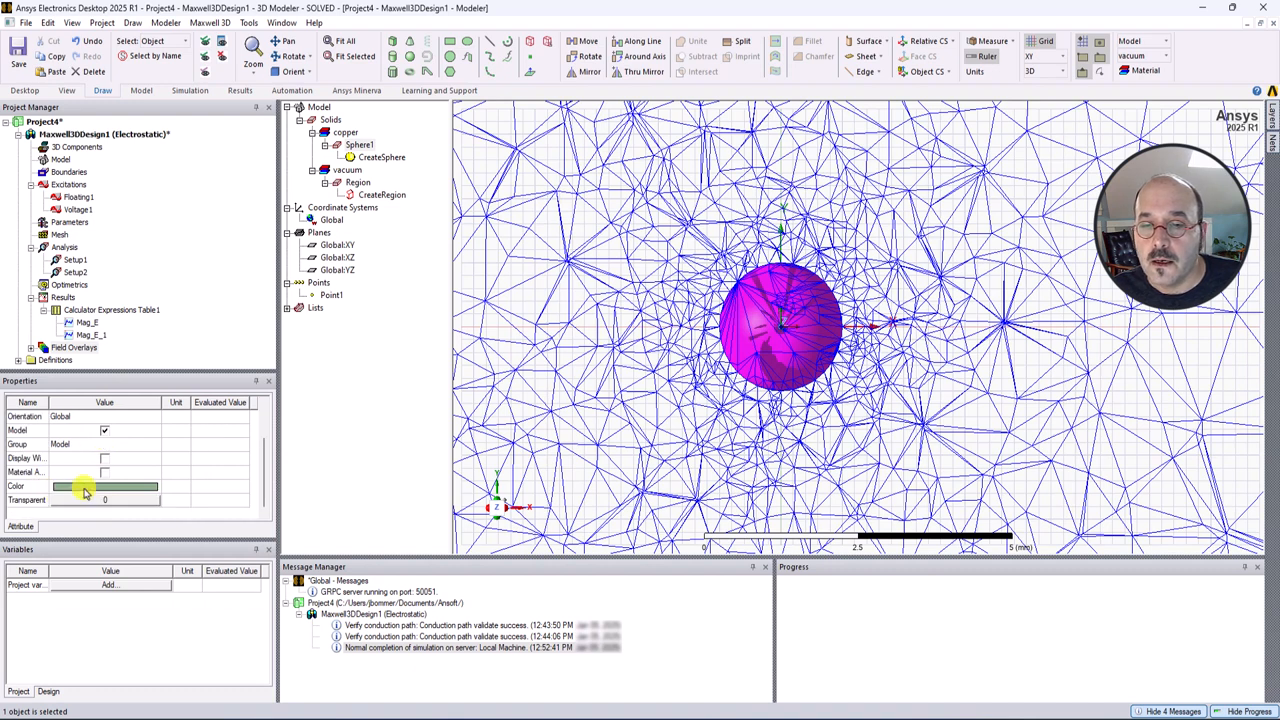
left_click(90, 501)
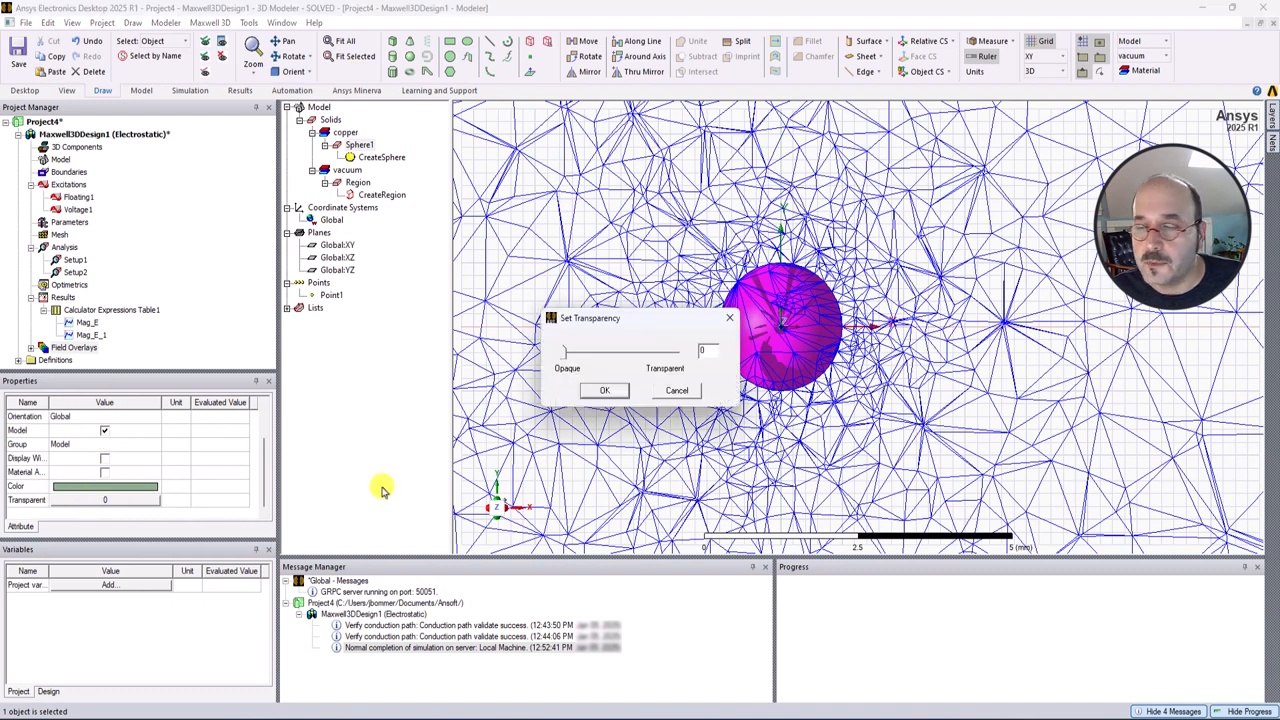
left_click(659, 354)
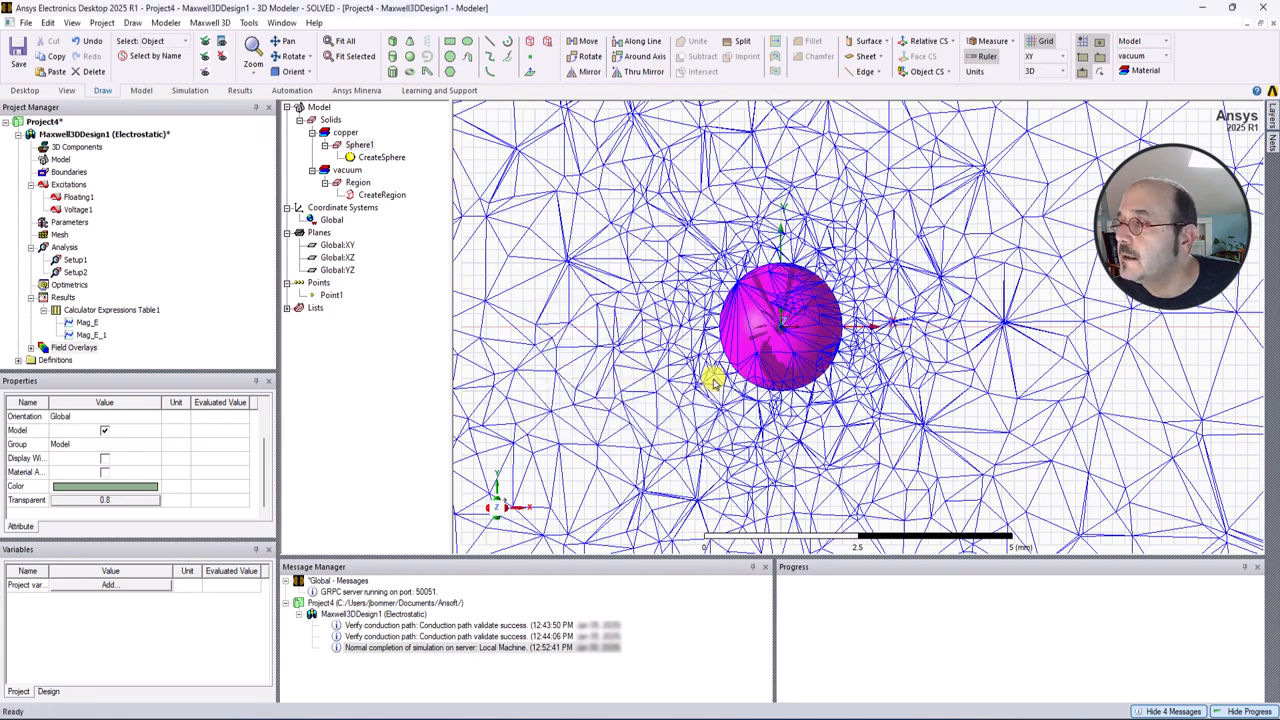
left_click(590, 280)
scroll(763, 323, "up", 5)
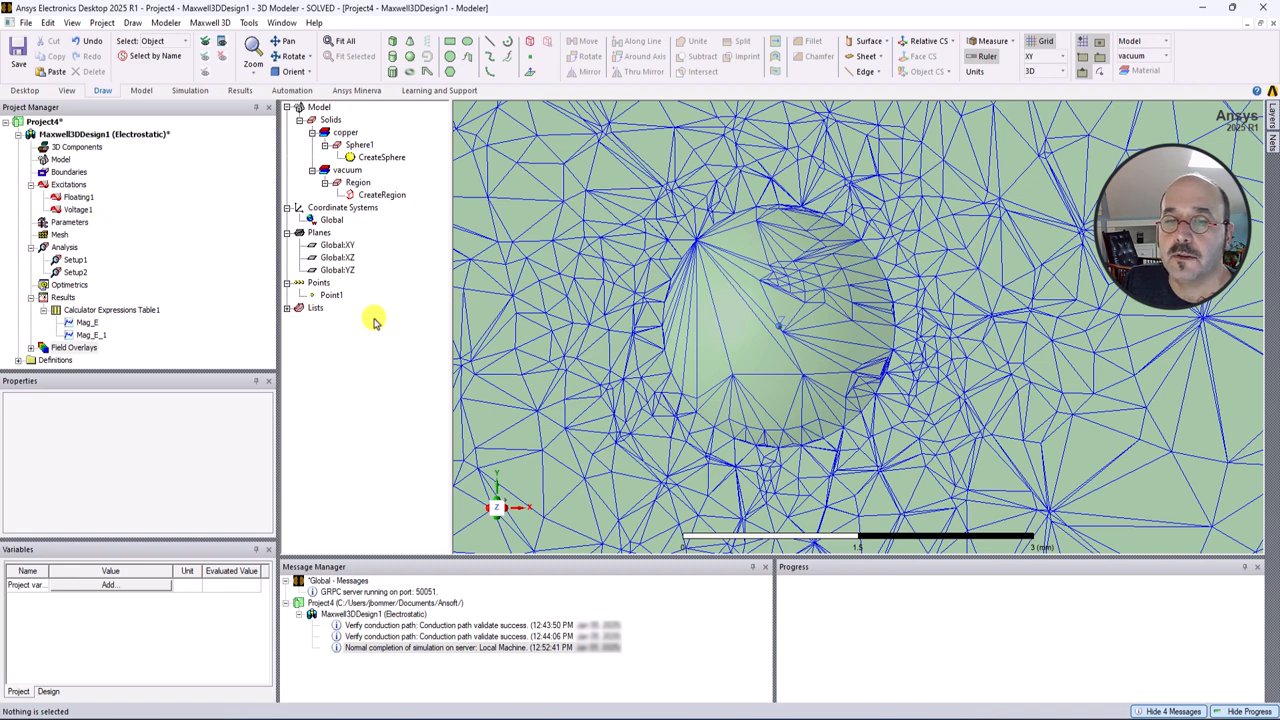
Create a Mag_E field plot on the Global:XY plane using the Setup1 : LastAdaptive solution
left_click(340, 245)
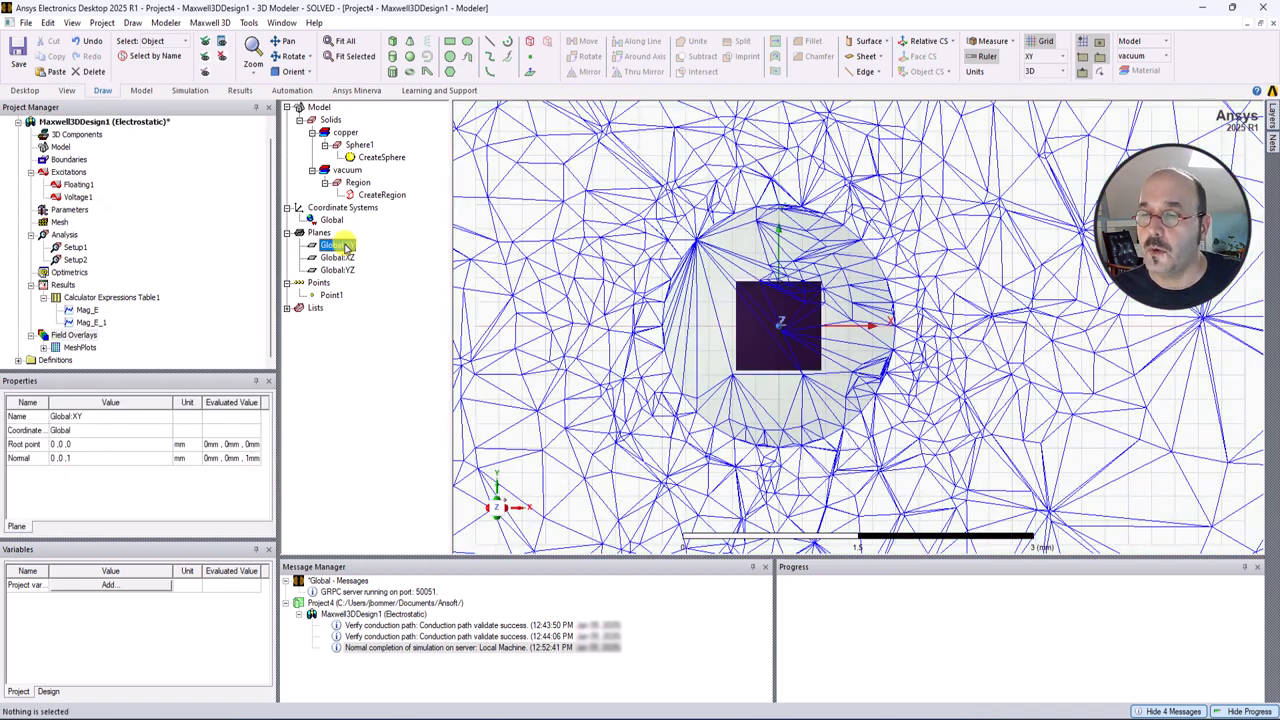
right_click(345, 247)
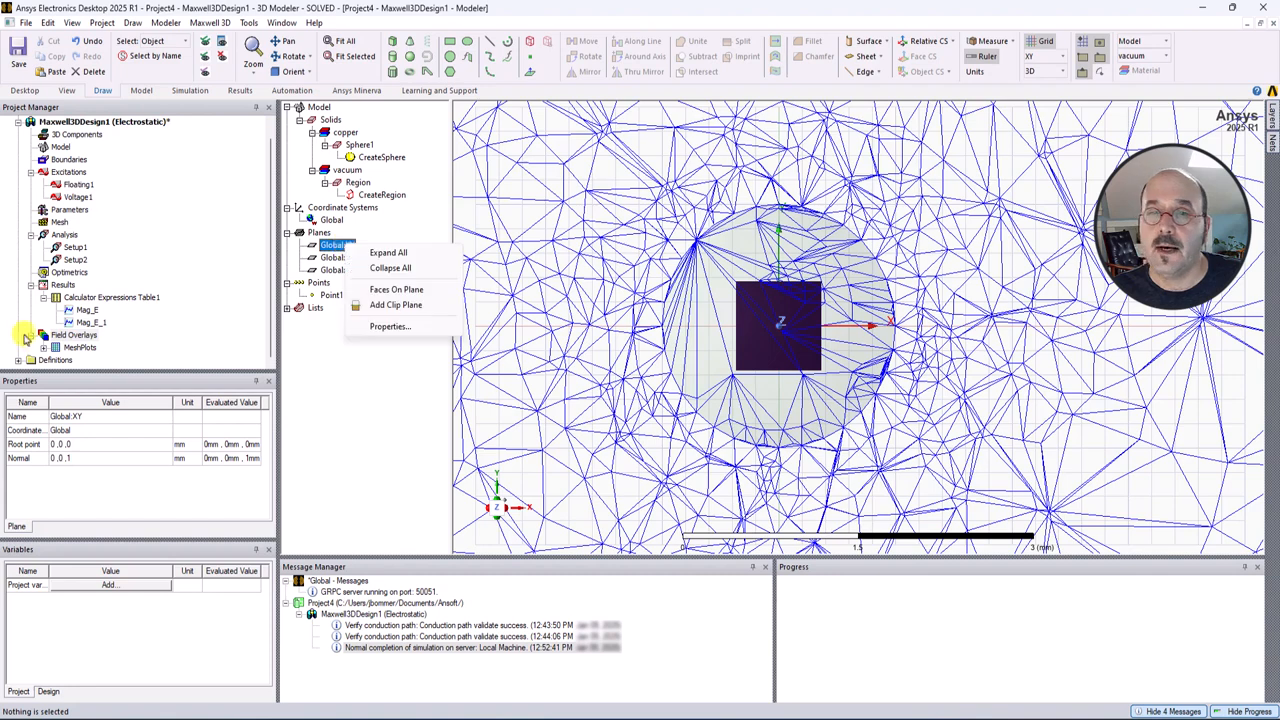
right_click(78, 335)
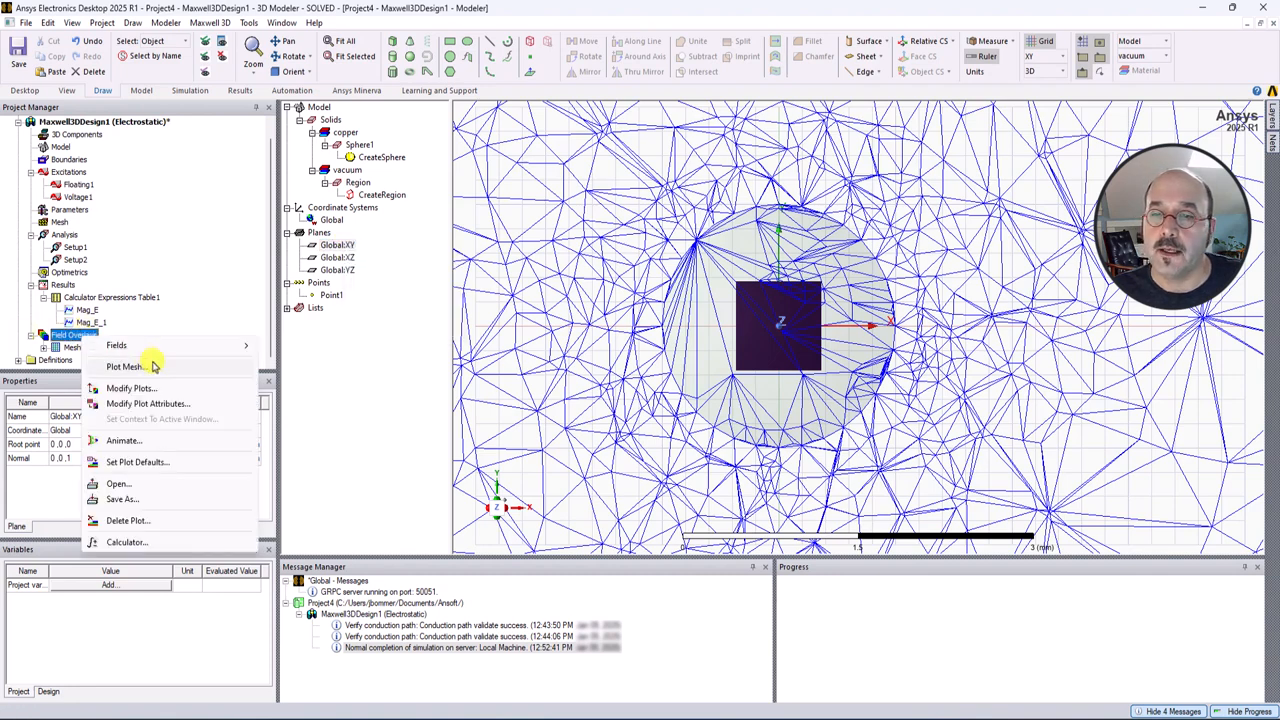
mouse_move(195, 348)
mouse_move(333, 370)
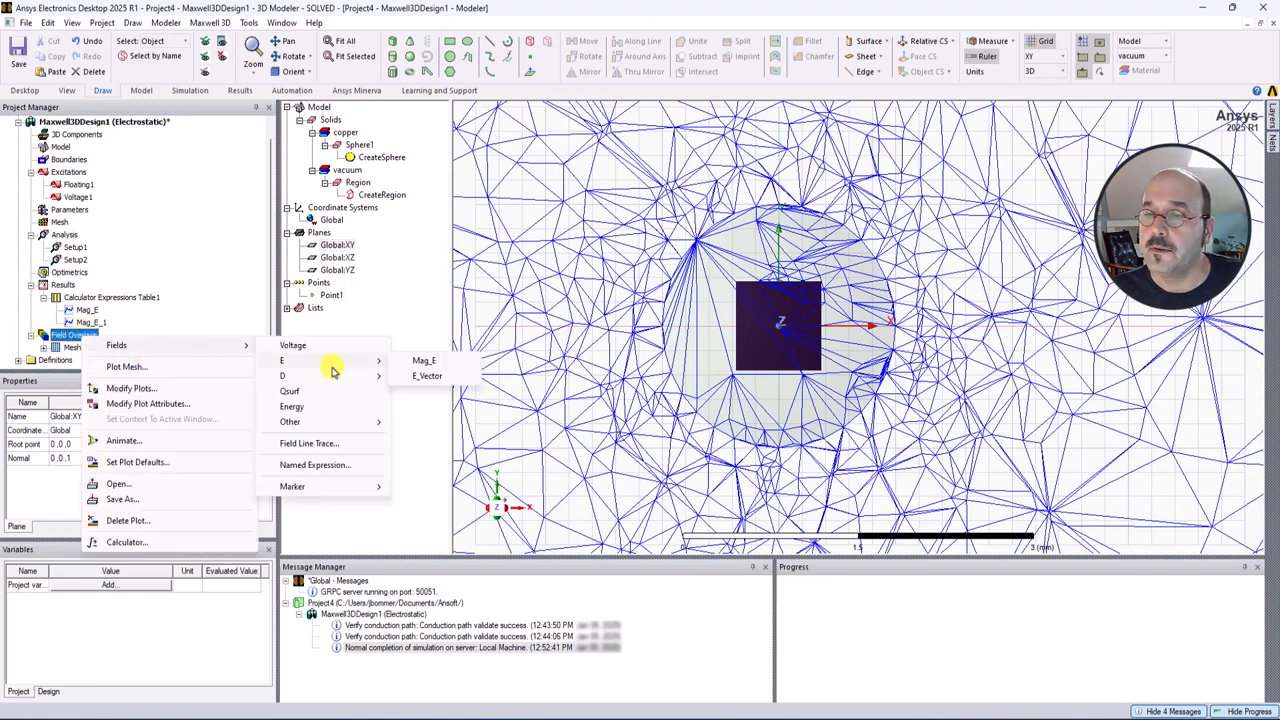
left_click(442, 363)
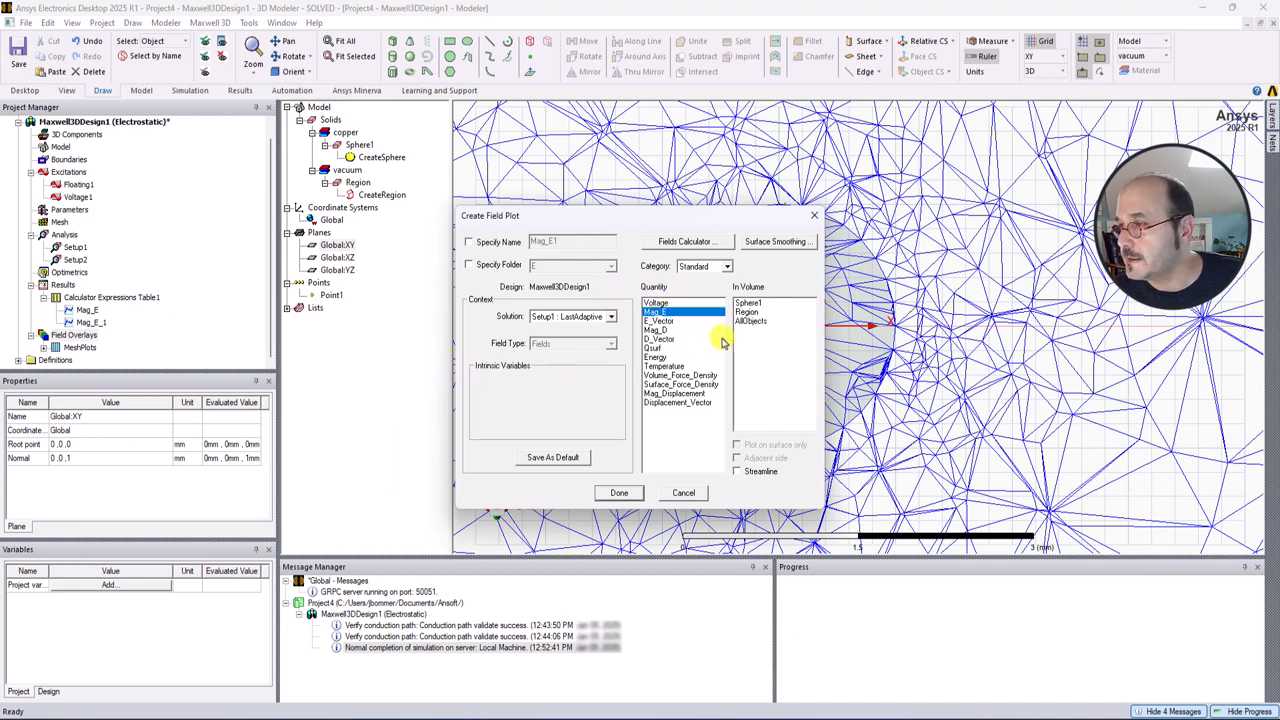
left_click(619, 494)
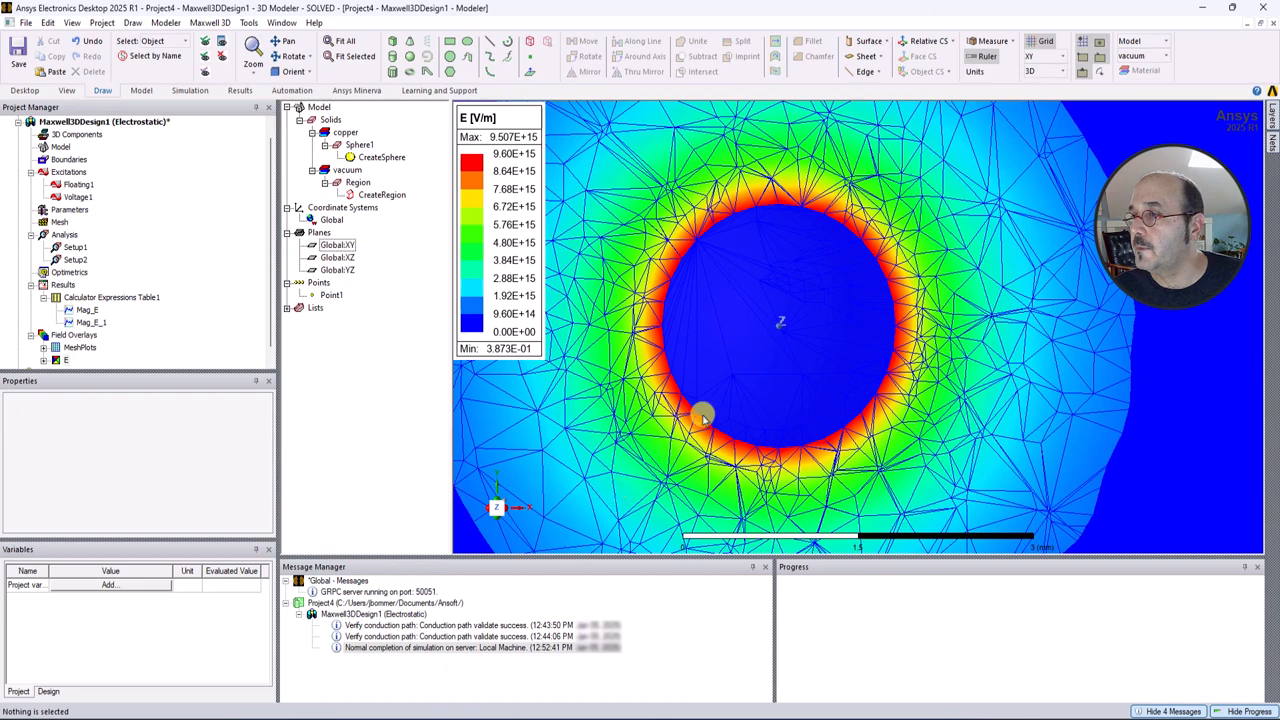
Examine the electric field magnitude on the XY plane, close to the sphere and in the surrounding region
scroll(745, 428, "down", 3)
scroll(757, 416, "down", 5)
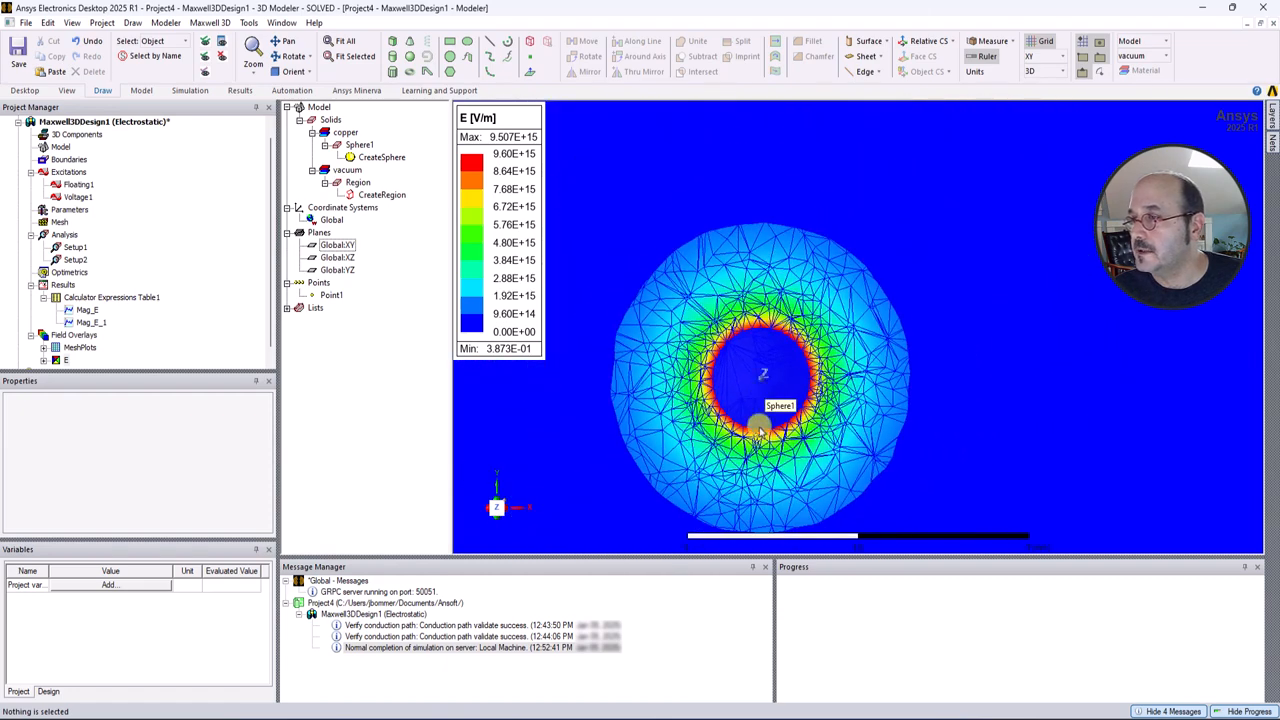
scroll(759, 427, "up", 5)
scroll(760, 425, "up", 2)
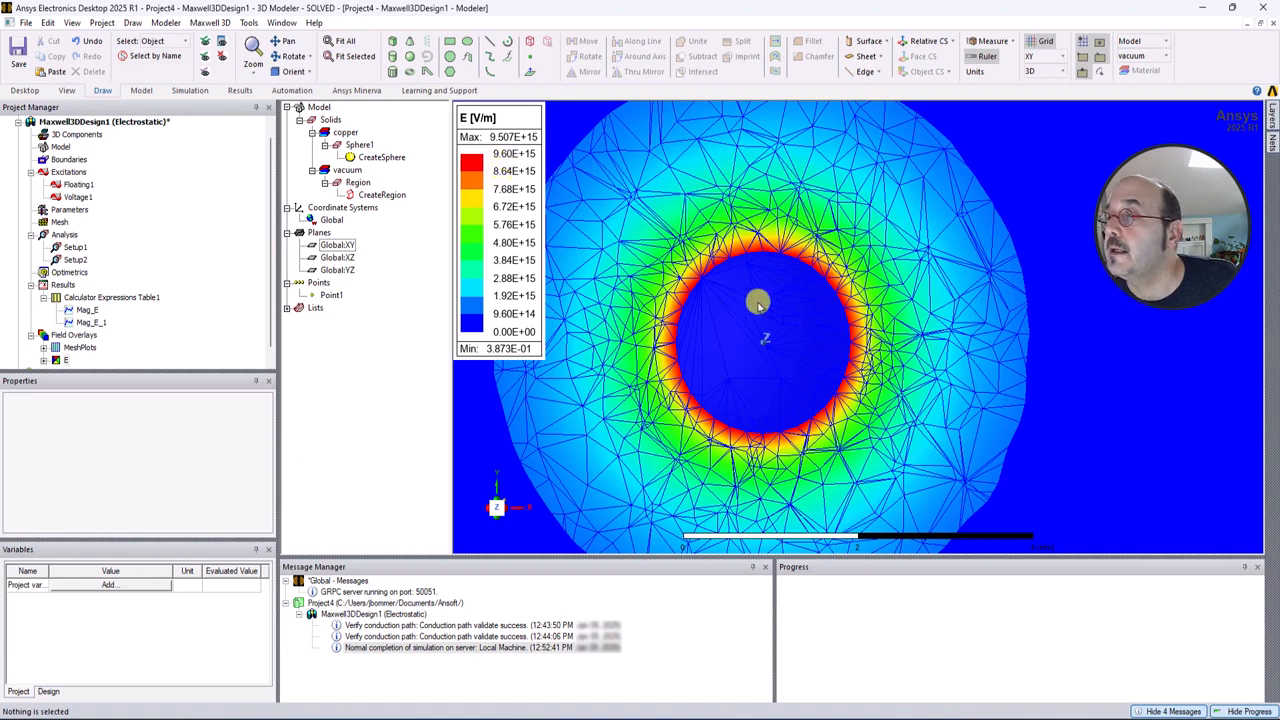
scroll(757, 300, "down", 6)
scroll(866, 284, "down", 2)
scroll(866, 284, "up", 6)
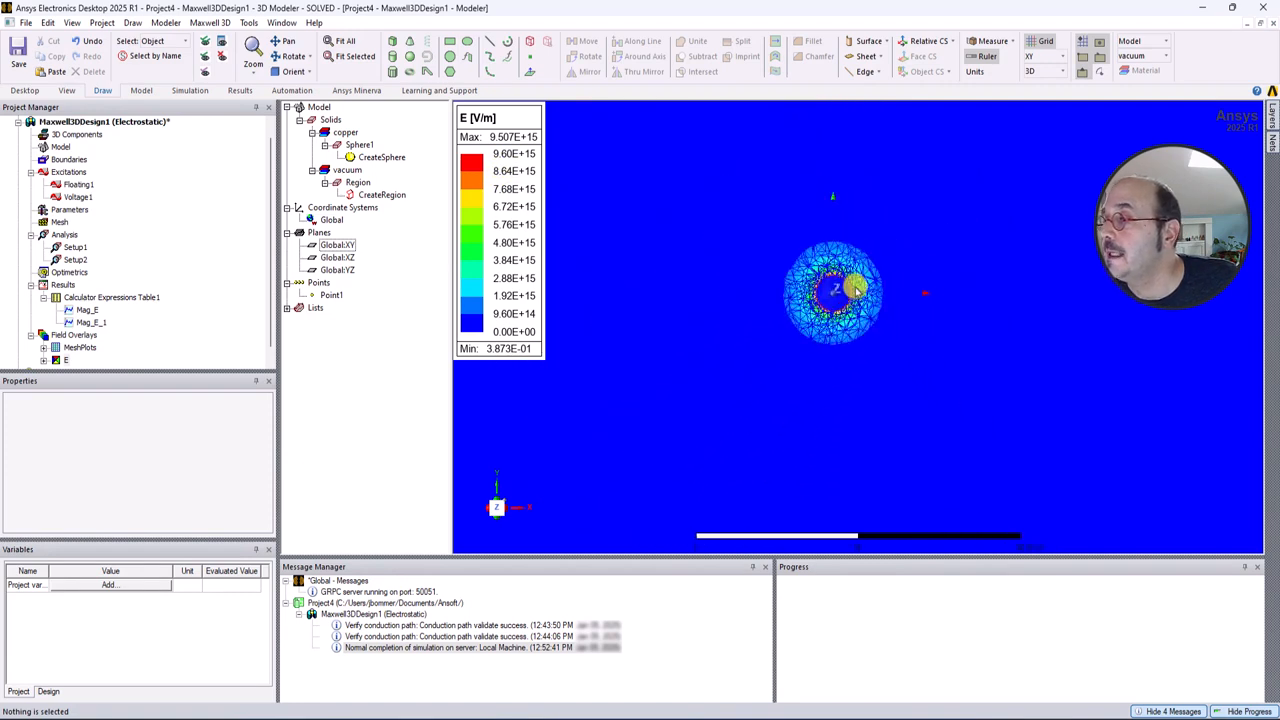
double_click(513, 175)
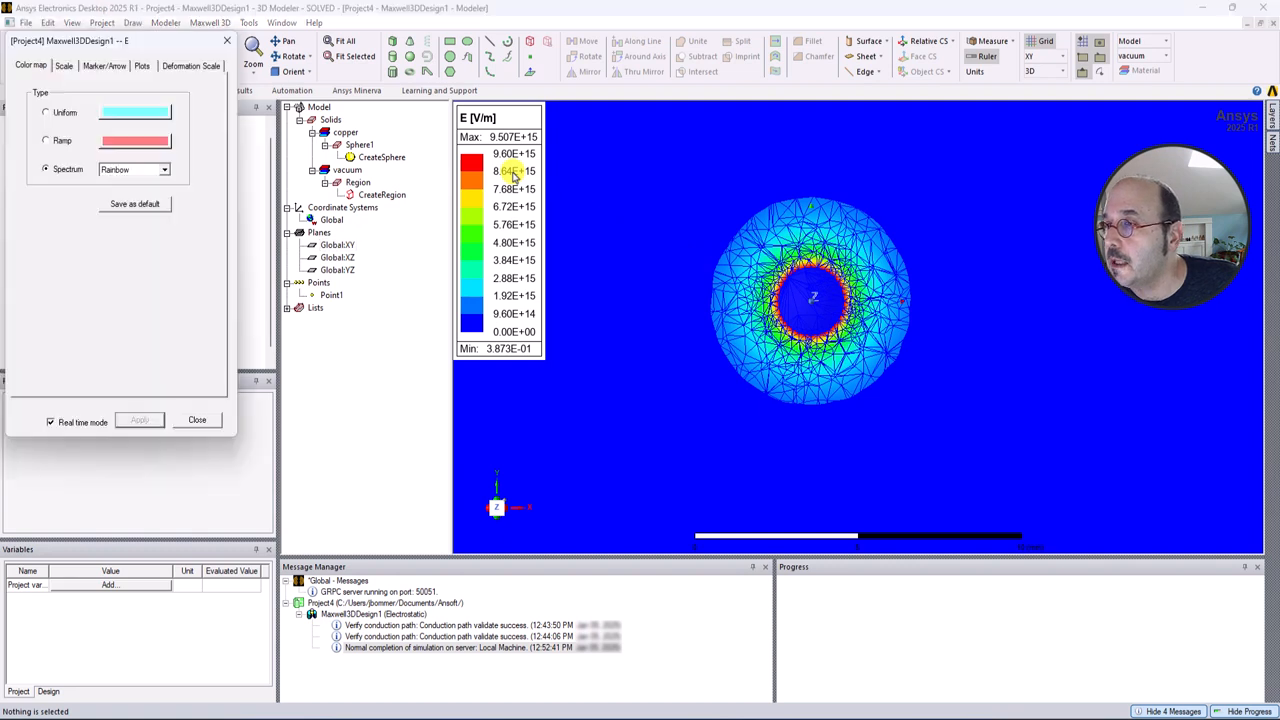
left_click(63, 66)
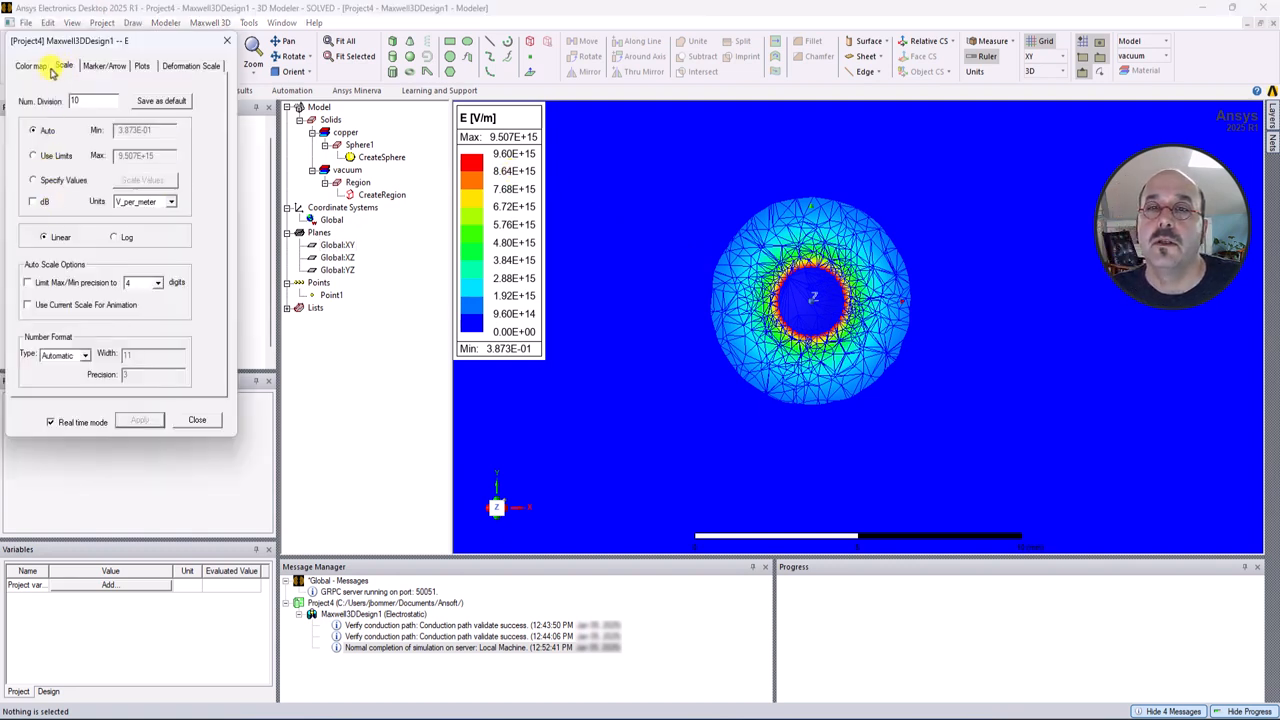
left_click(196, 421)
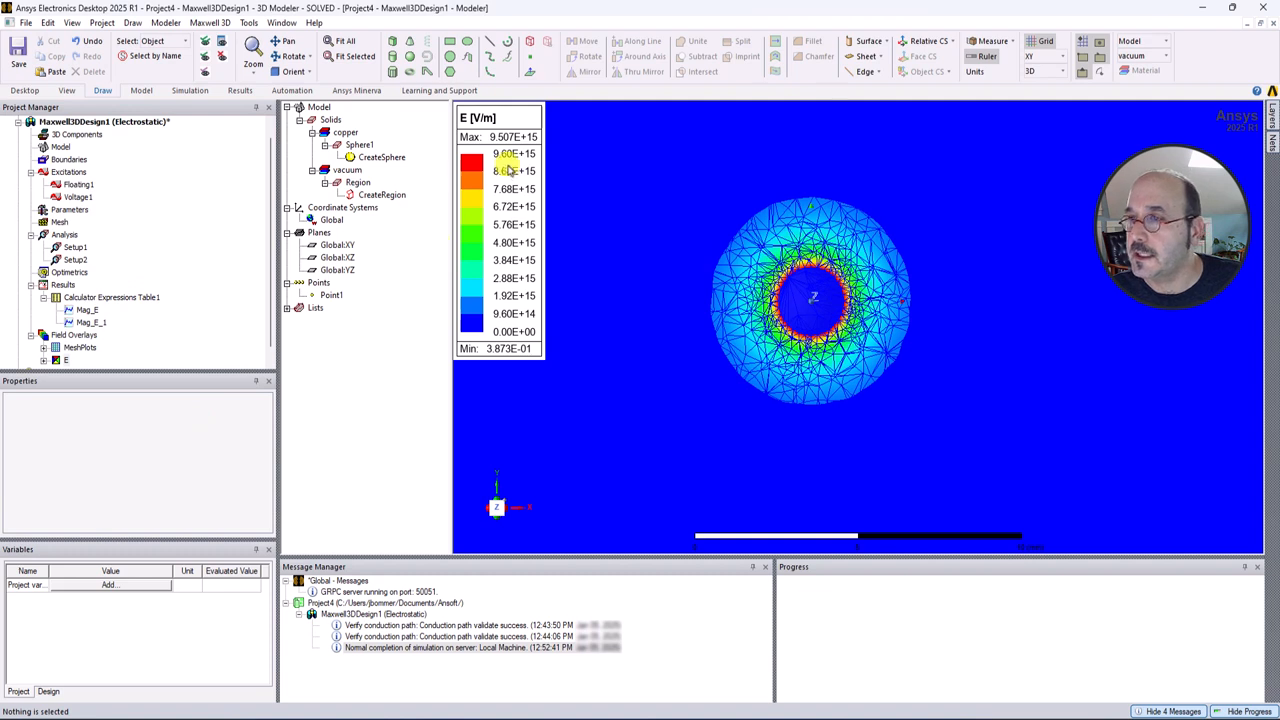
Try the dB scale on the E field plot, then switch it to a logarithmic scale in V_per_meter
double_click(508, 210)
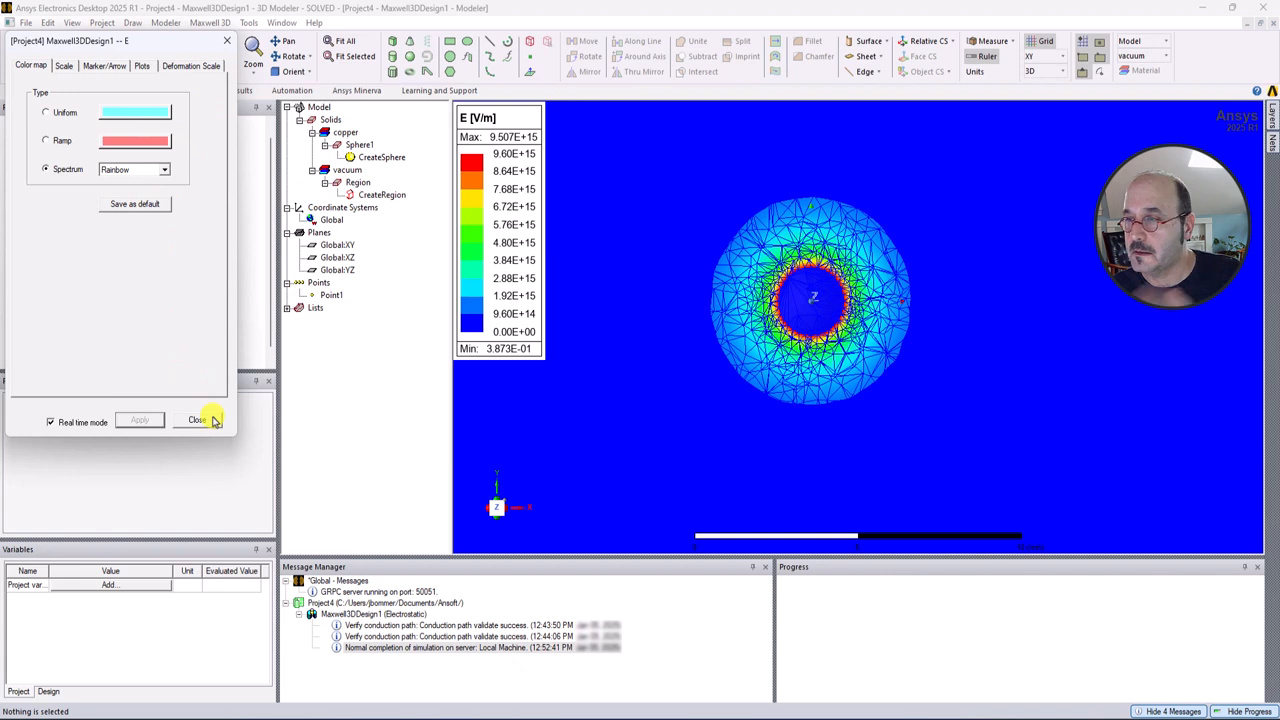
left_click(62, 67)
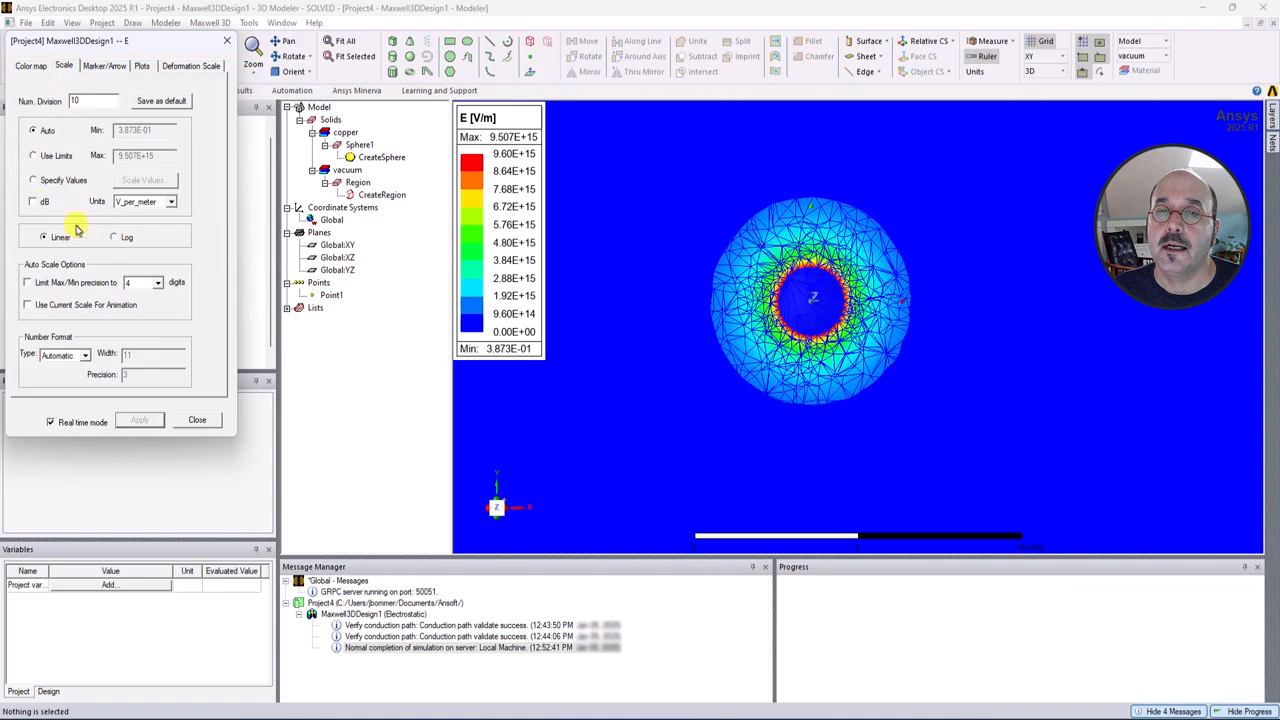
left_click(35, 203)
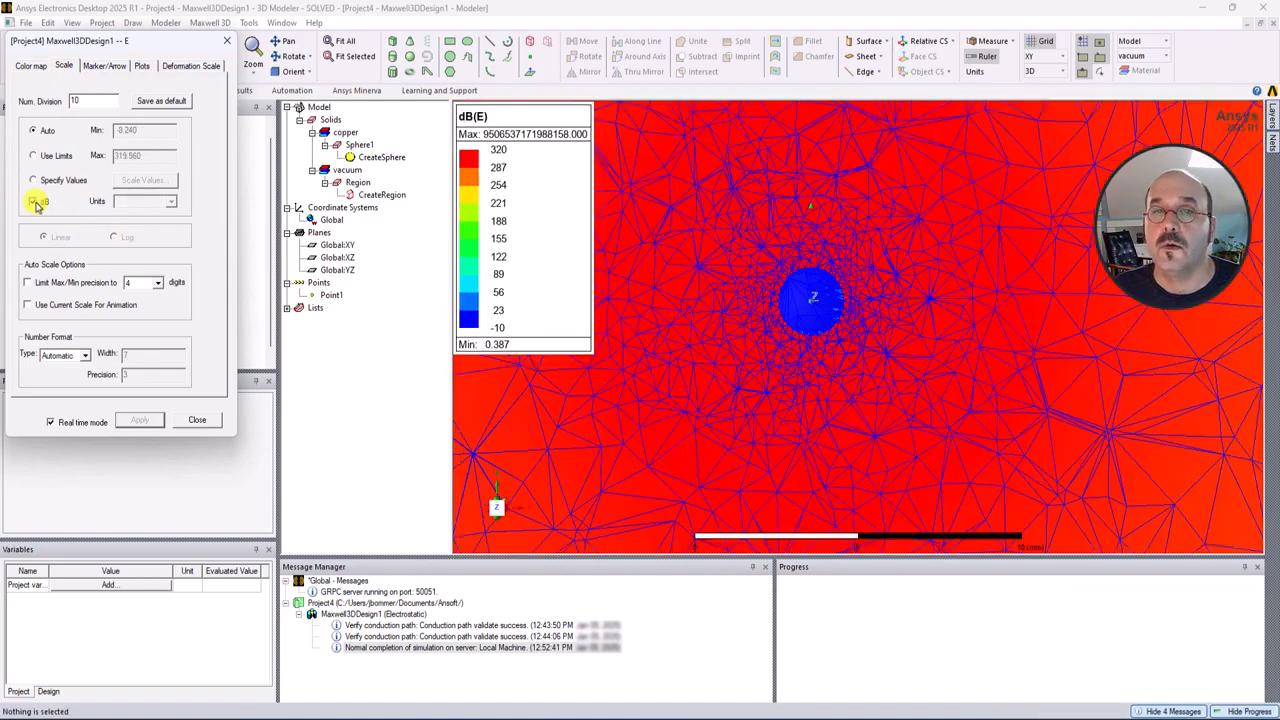
left_click(35, 203)
left_click(114, 237)
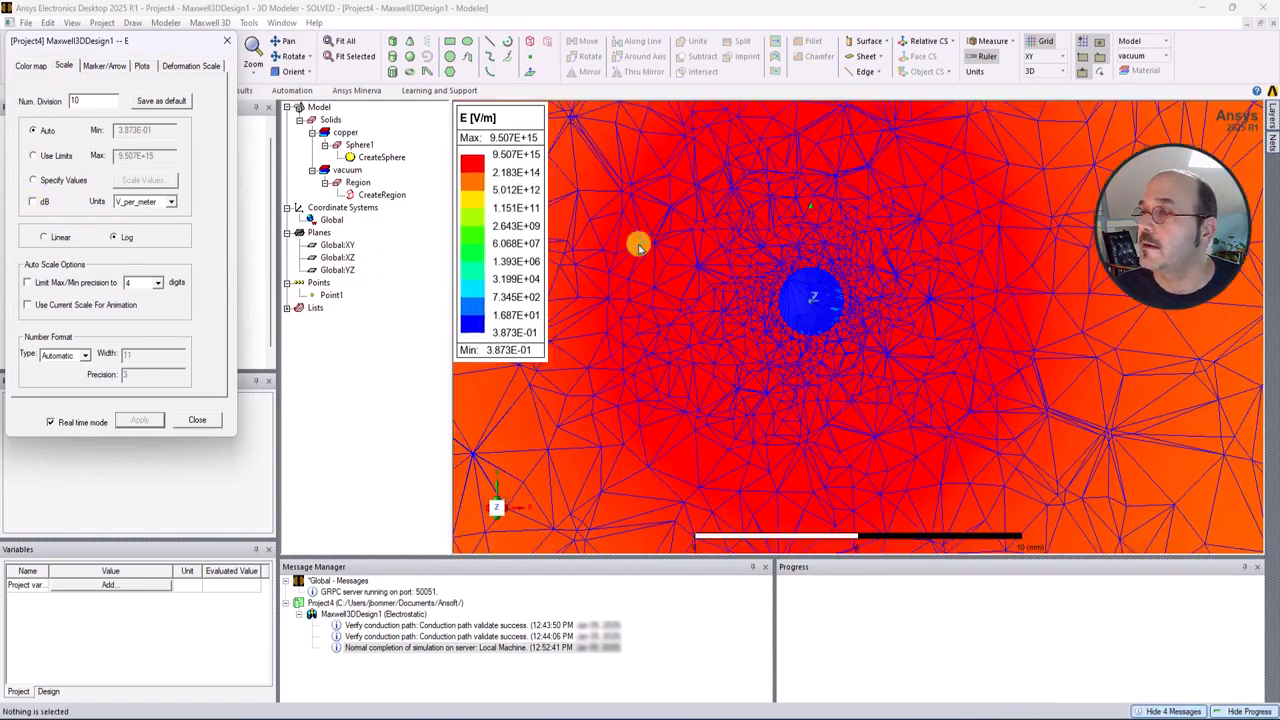
scroll(790, 300, "down", 10)
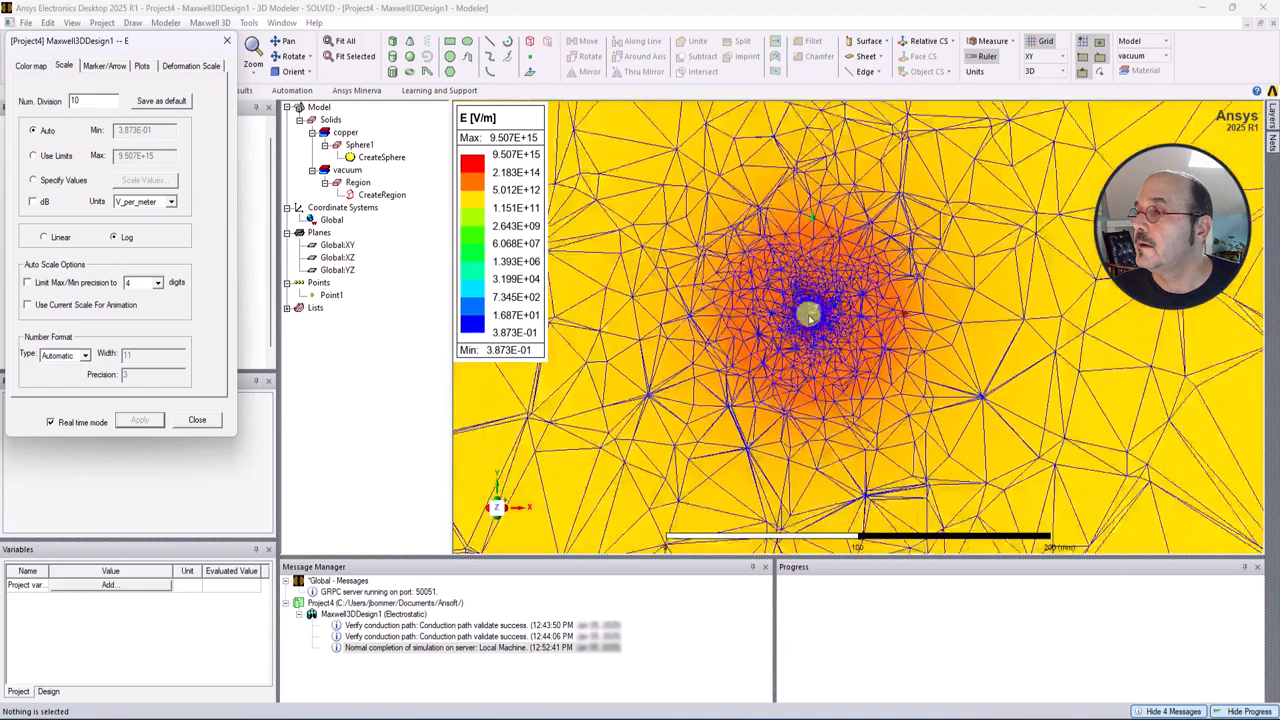
scroll(808, 316, "down", 4)
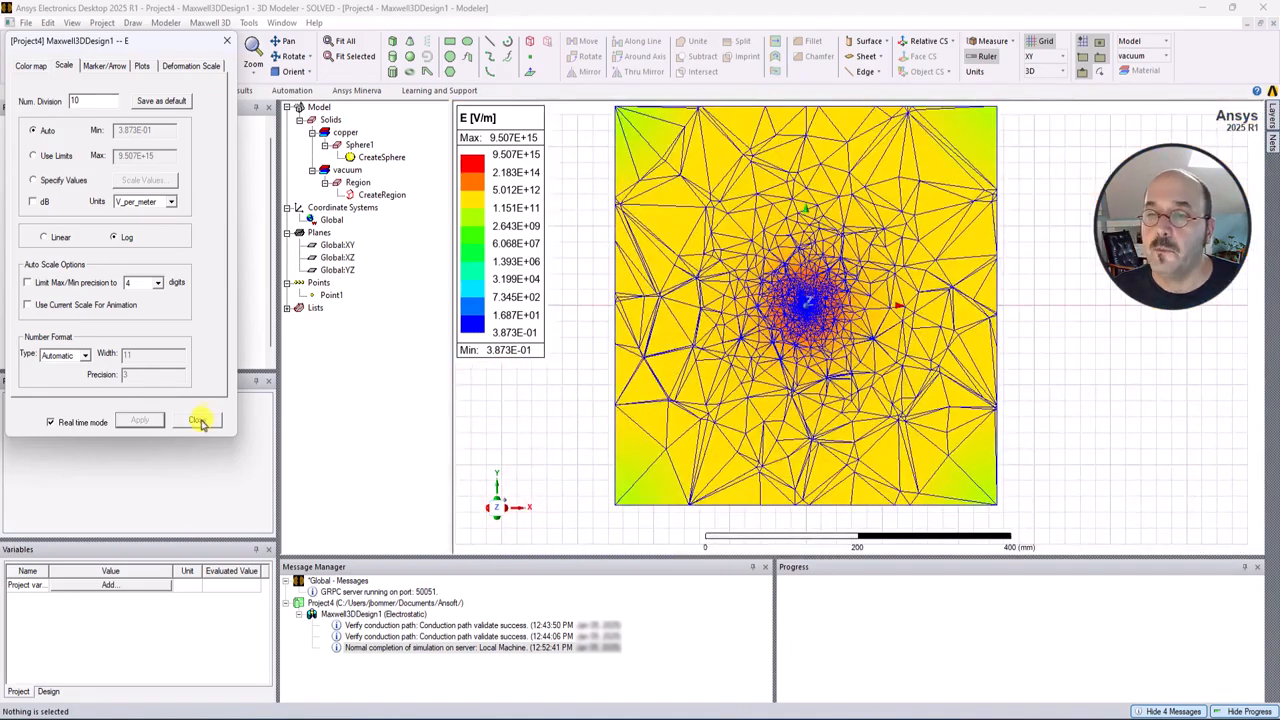
left_click(198, 420)
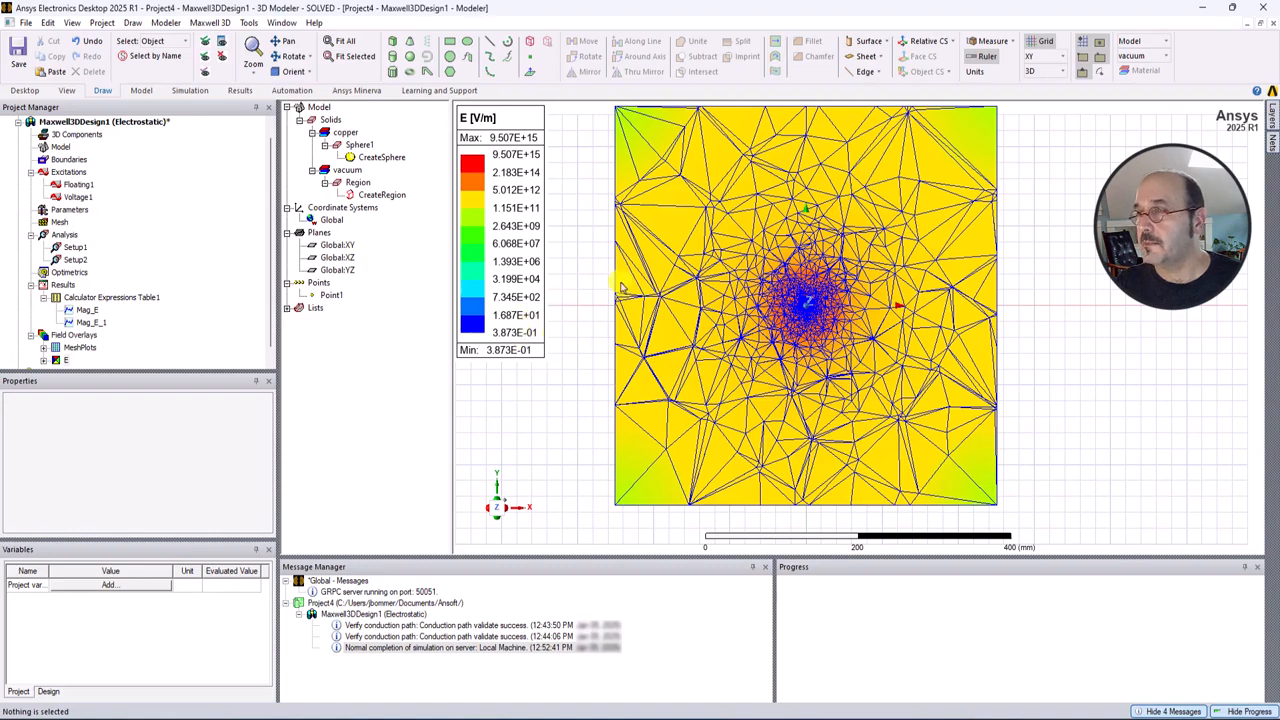
Expand the mesh and E field overlay groups and turn off the visibility of the Mesh1 plot
scroll(815, 313, "up", 3)
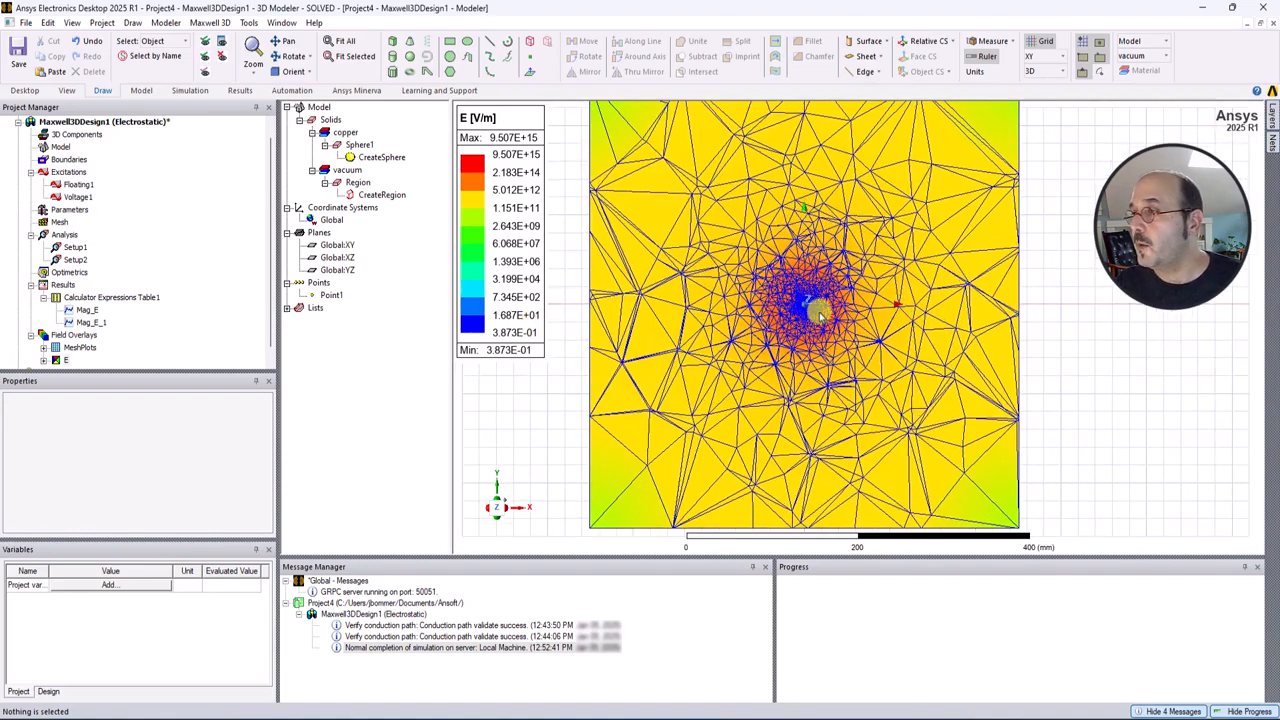
scroll(815, 313, "up", 5)
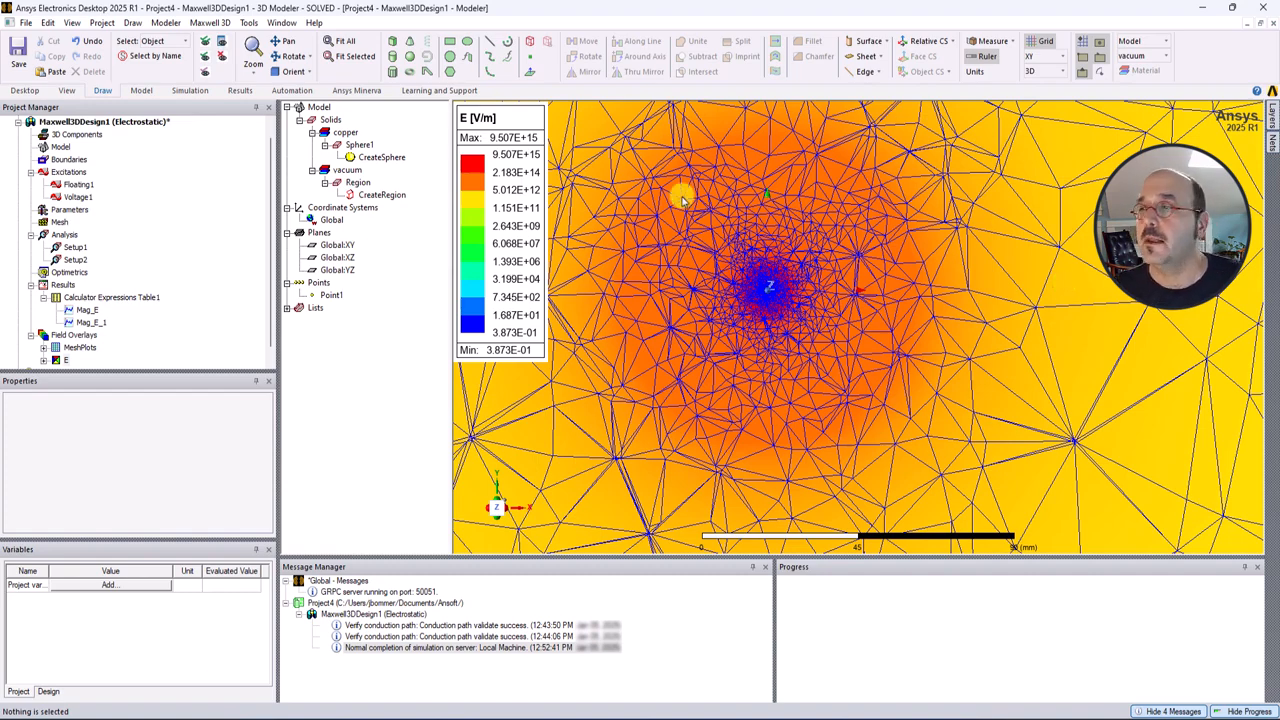
scroll(700, 200, "down", 3)
left_click(43, 347)
left_click(50, 357)
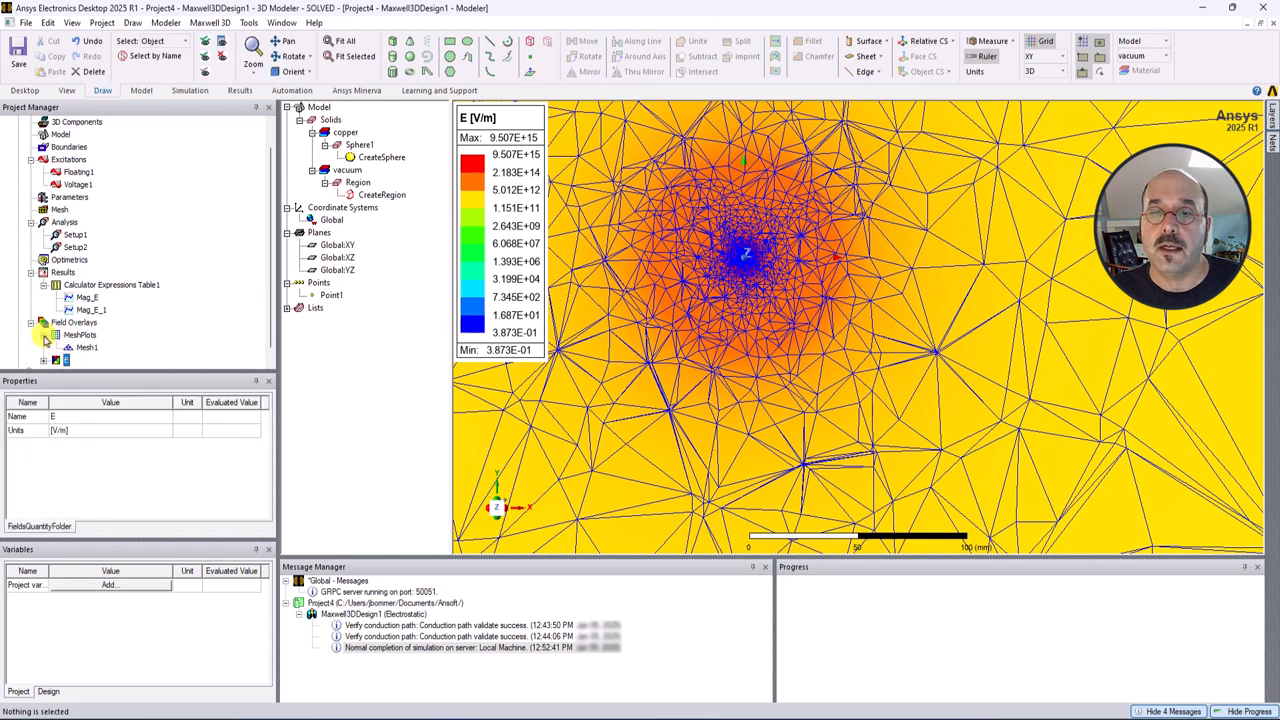
right_click(80, 335)
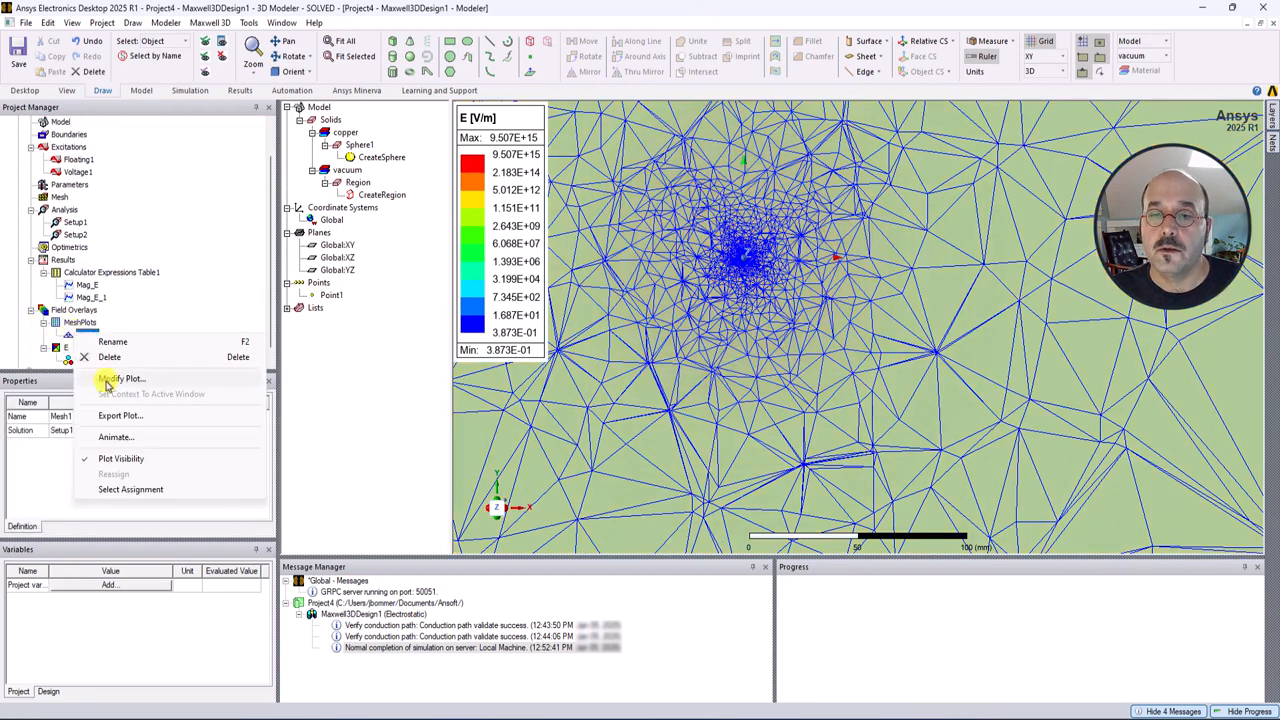
left_click(127, 458)
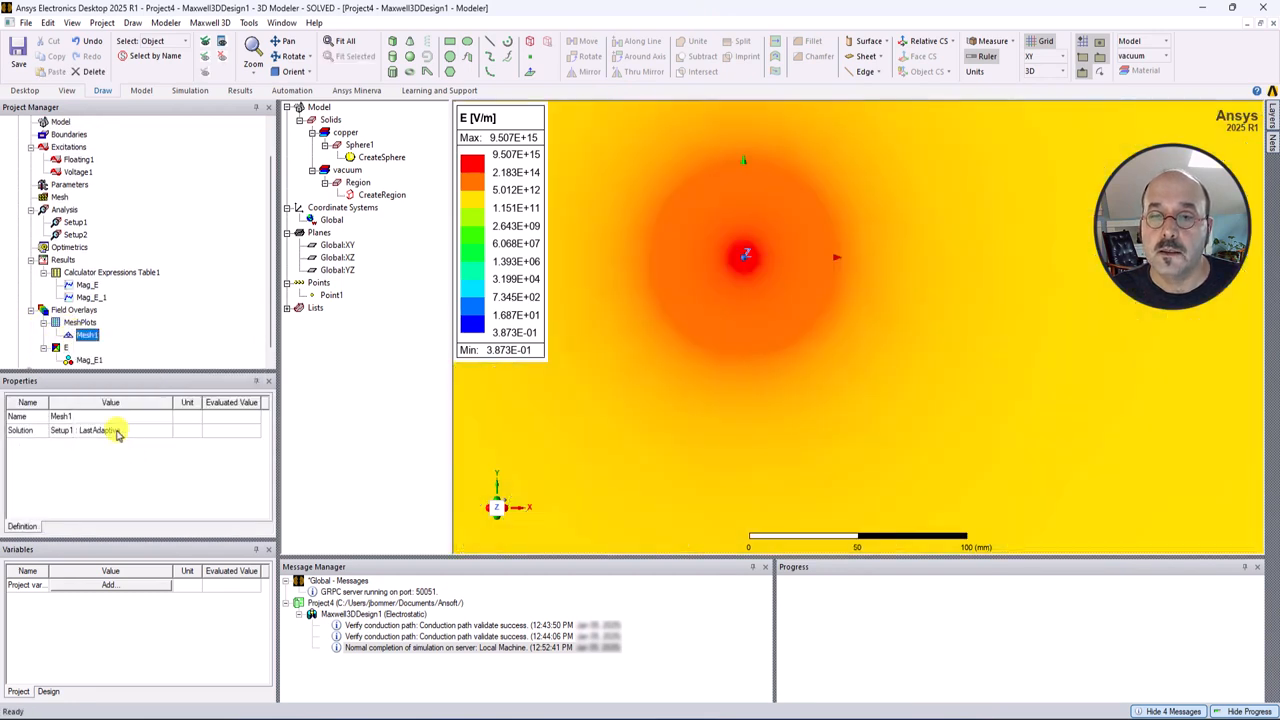
Turn off the visibility of the Mag_E1 field plot
left_click(95, 348)
right_click(95, 349)
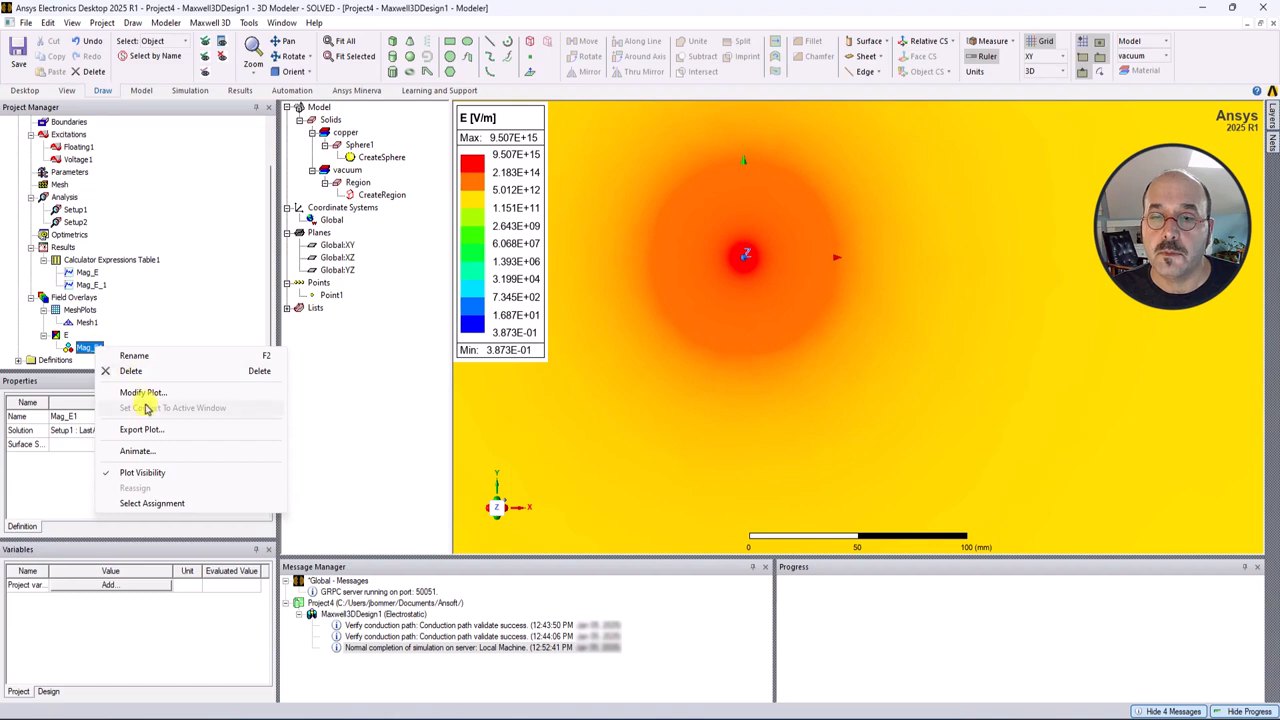
left_click(125, 472)
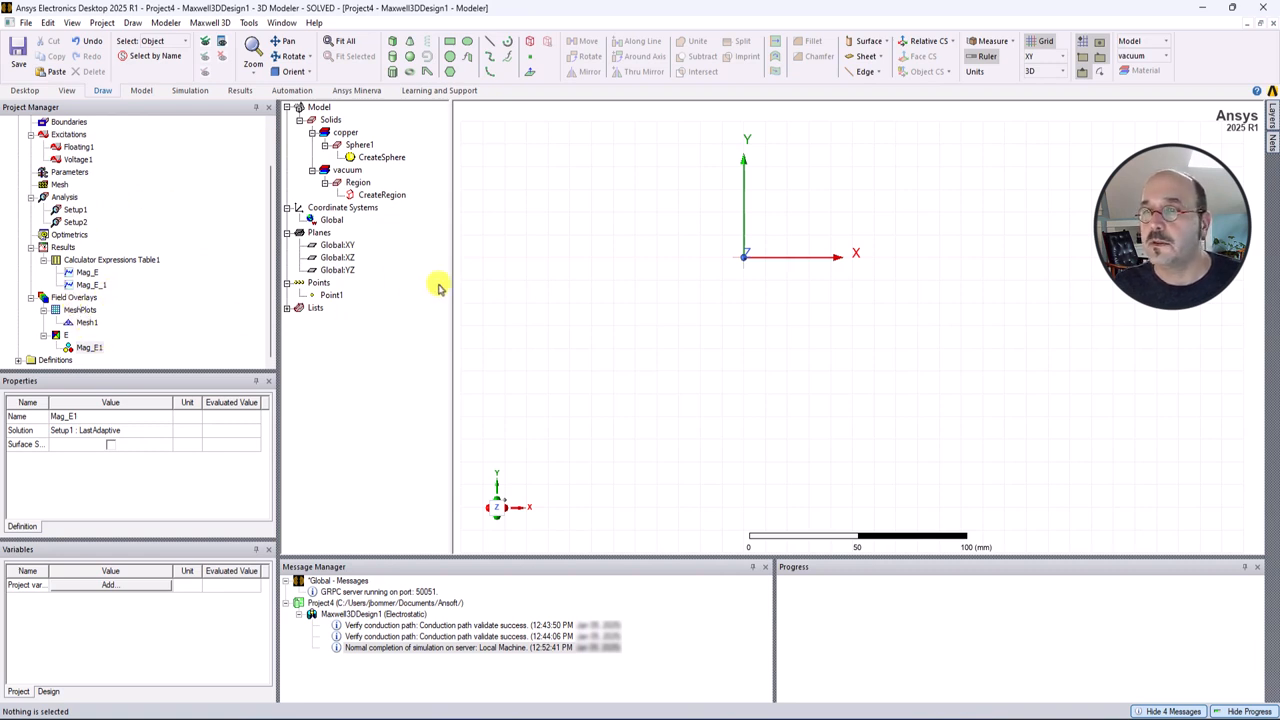
Plot the mesh on the global XY plane for the Setup2 : LastAdaptive solution and inspect it around the copper sphere
left_click(337, 246)
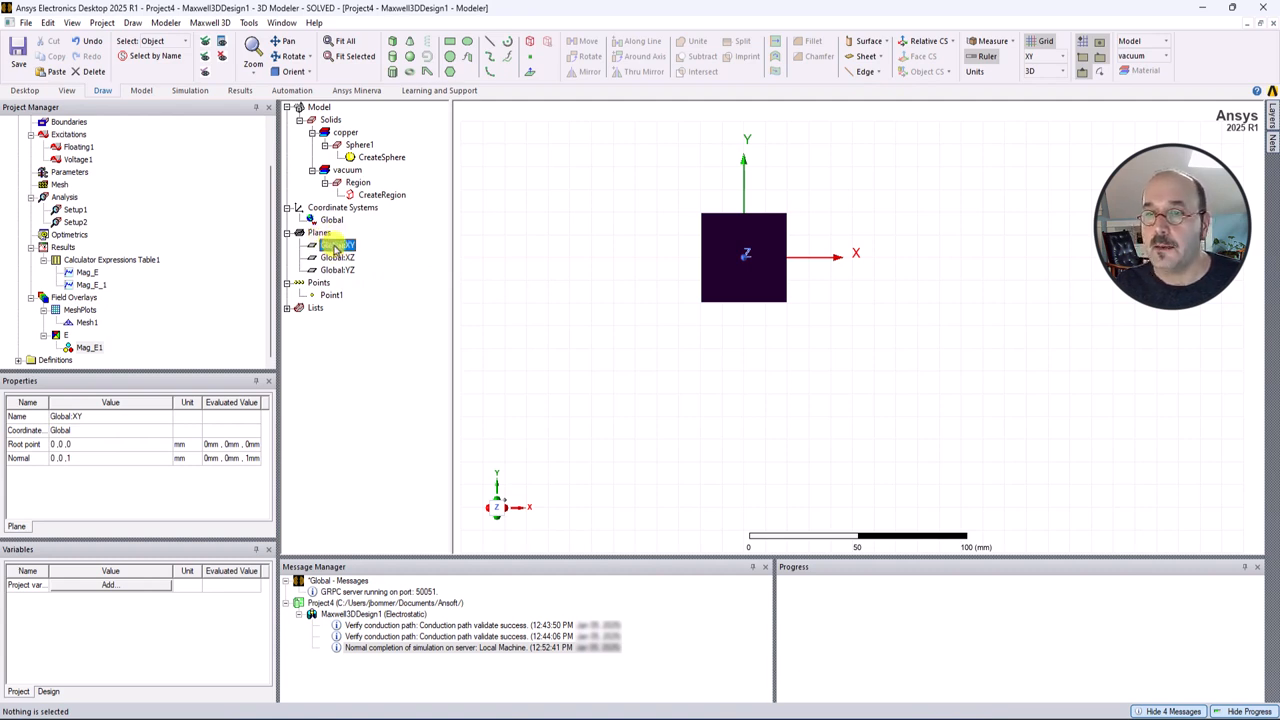
right_click(72, 300)
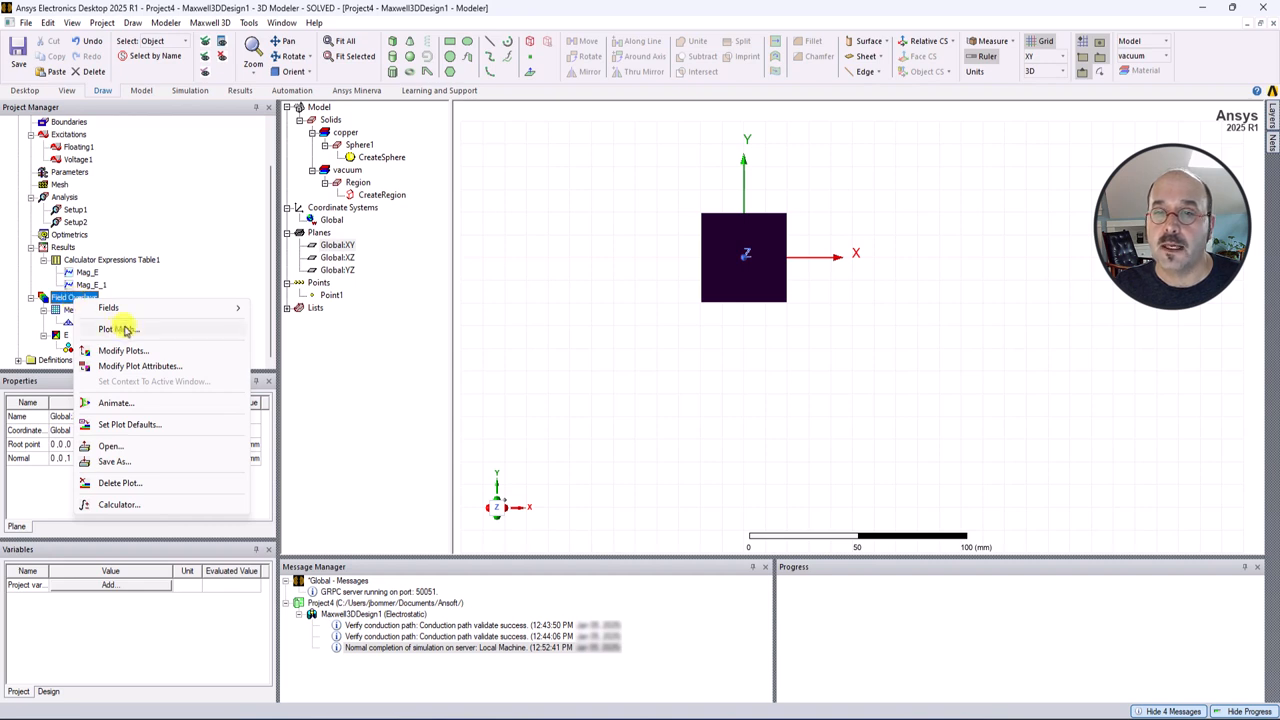
left_click(124, 330)
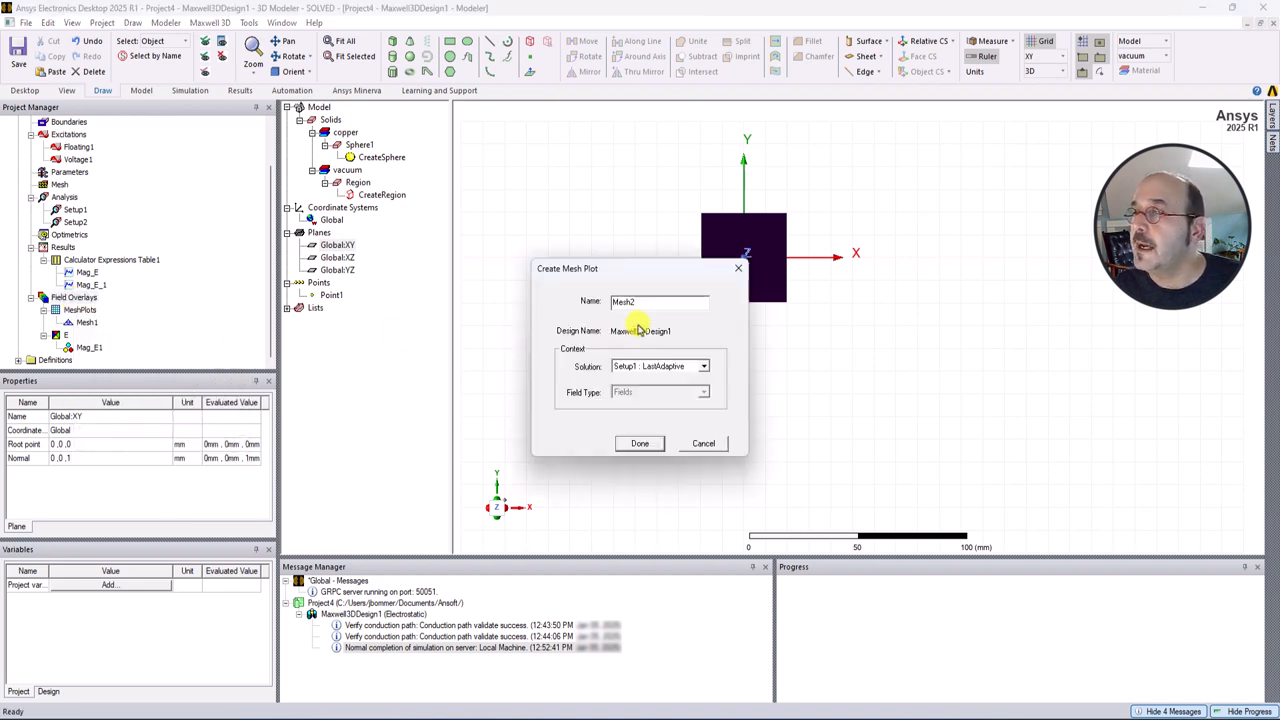
left_click(701, 367)
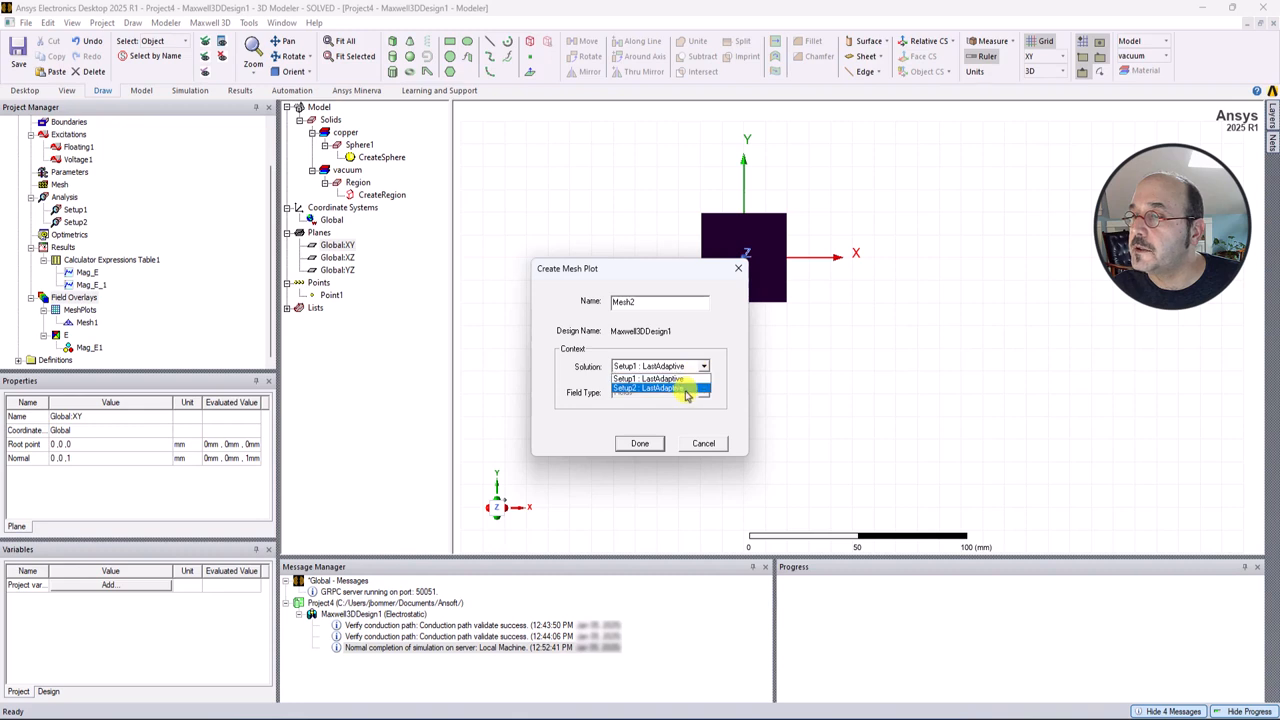
left_click(685, 389)
left_click(641, 443)
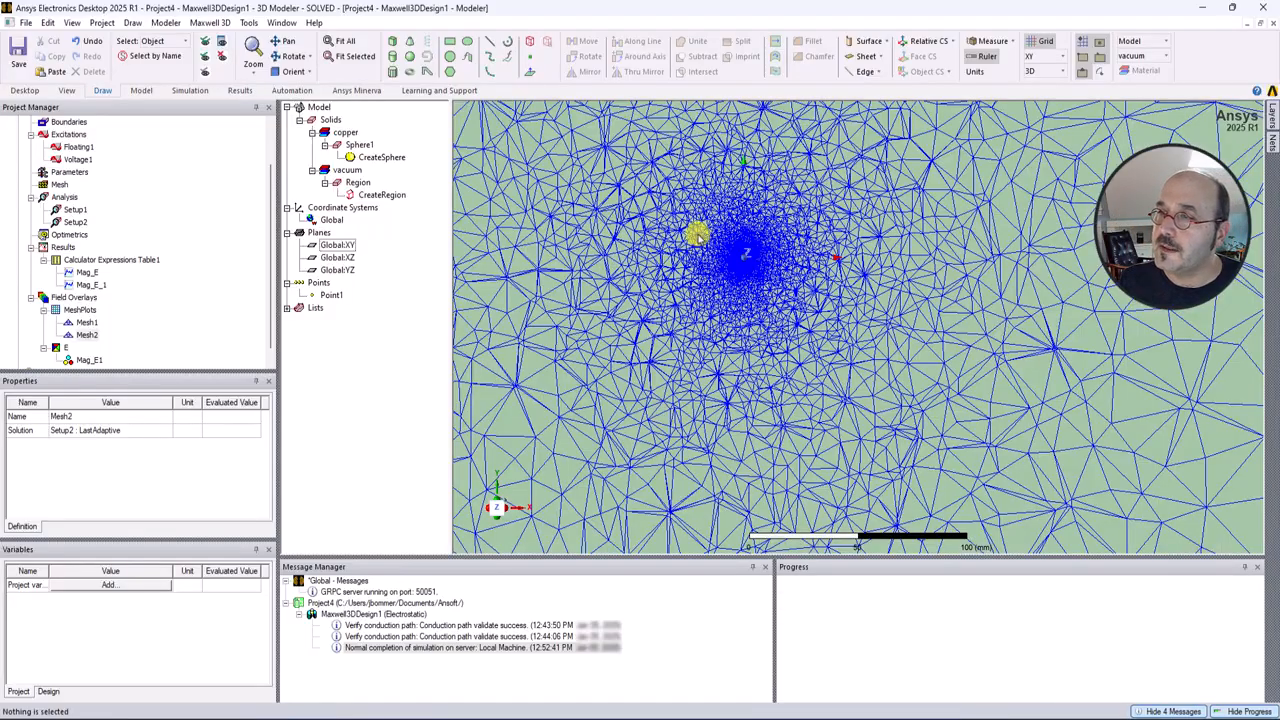
scroll(760, 270, "up", 5)
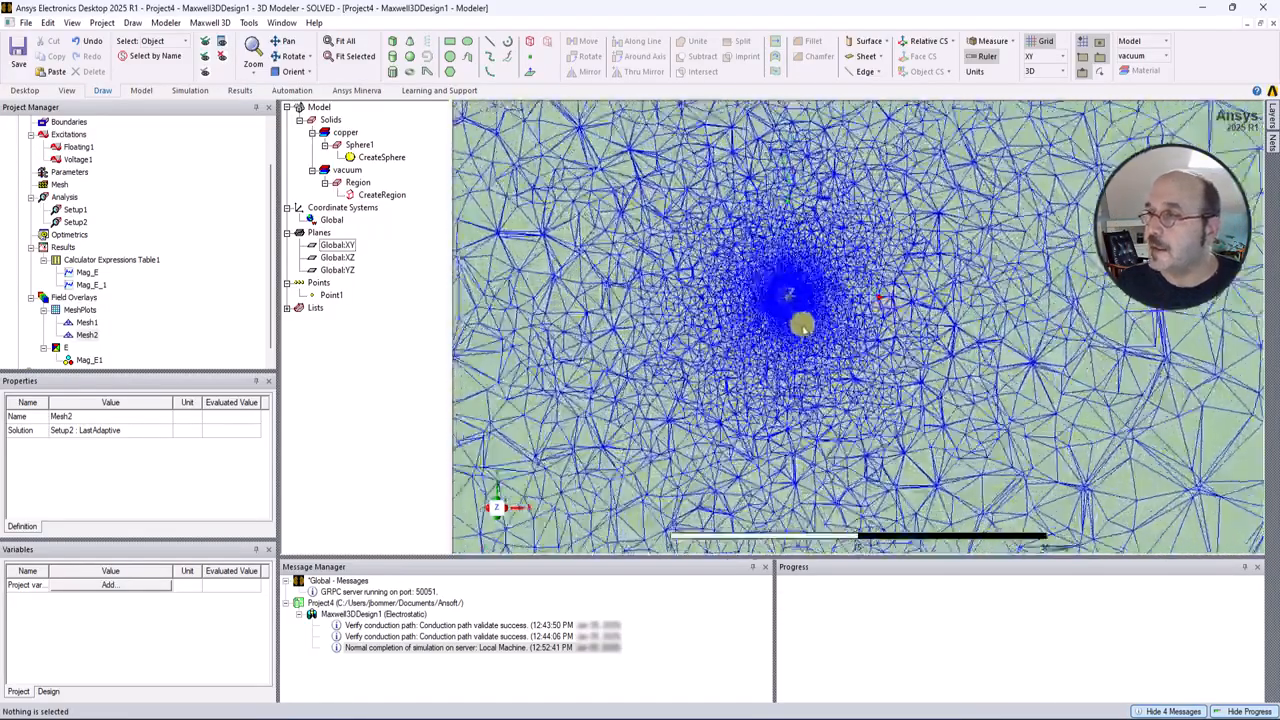
scroll(797, 292, "up", 12)
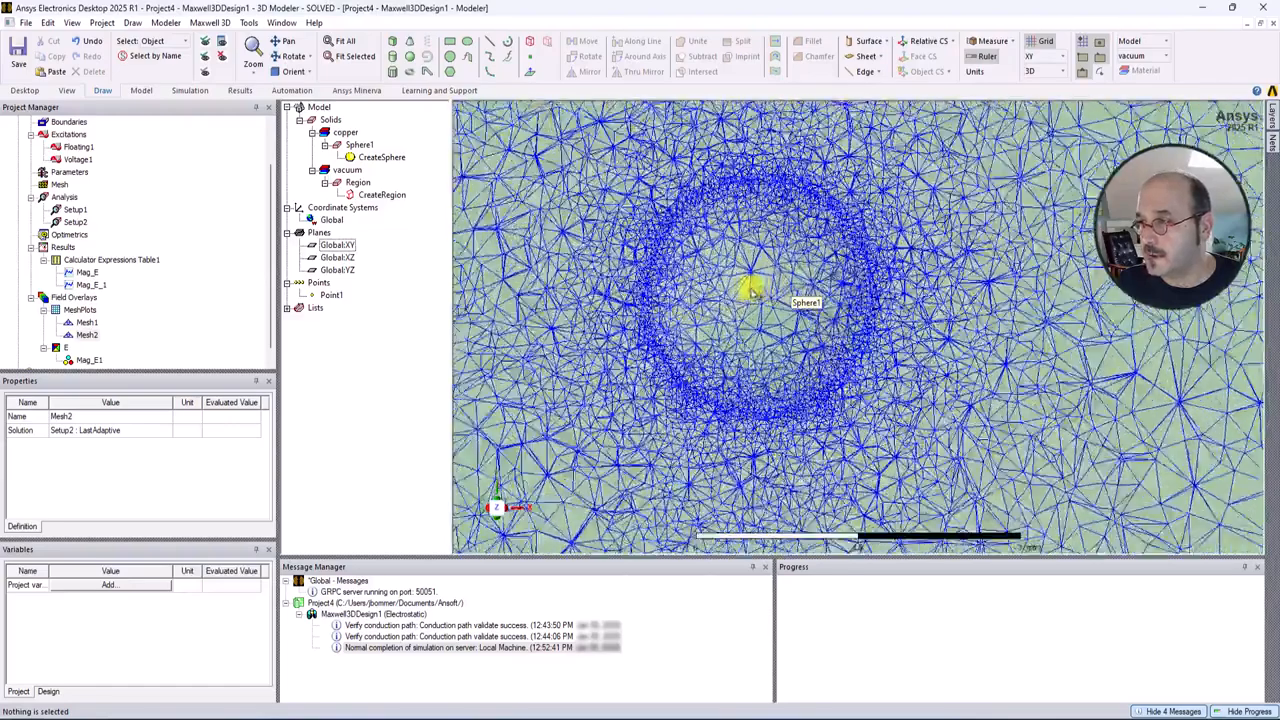
scroll(745, 290, "up", 8)
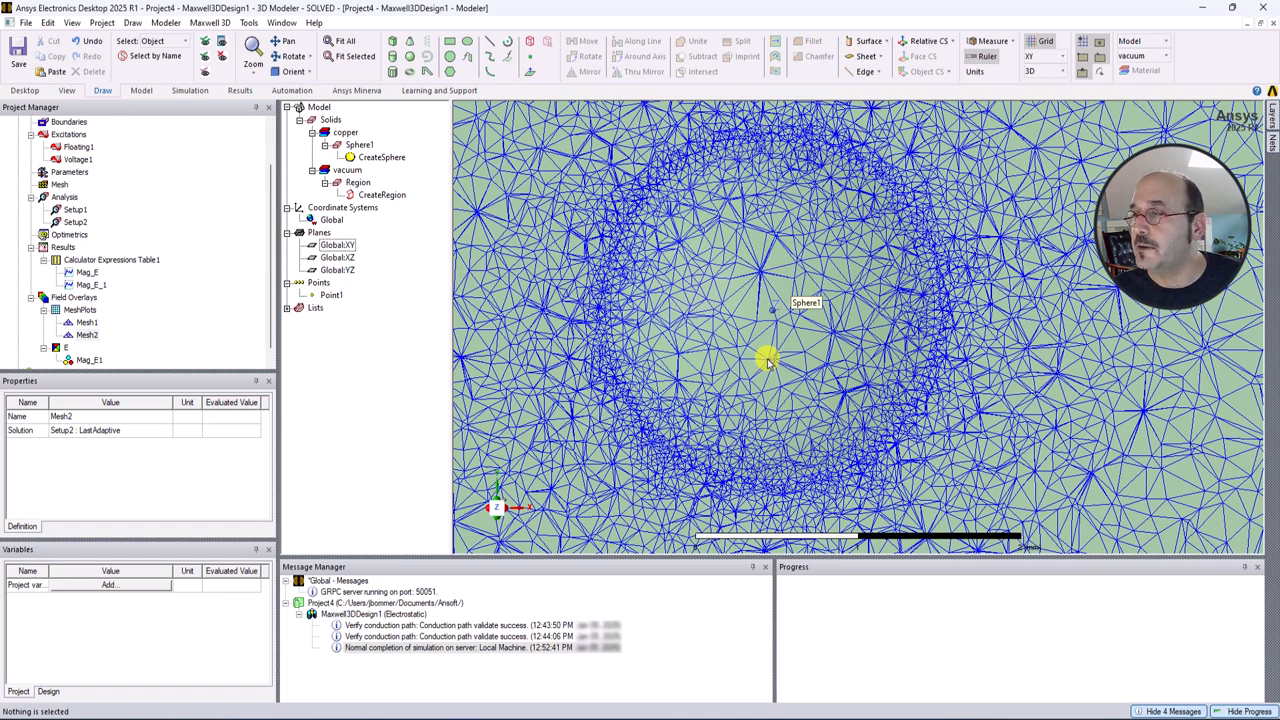
Create an E_Vector field plot on the global XY plane for the Setup1 : LastAdaptive solution
left_click(335, 248)
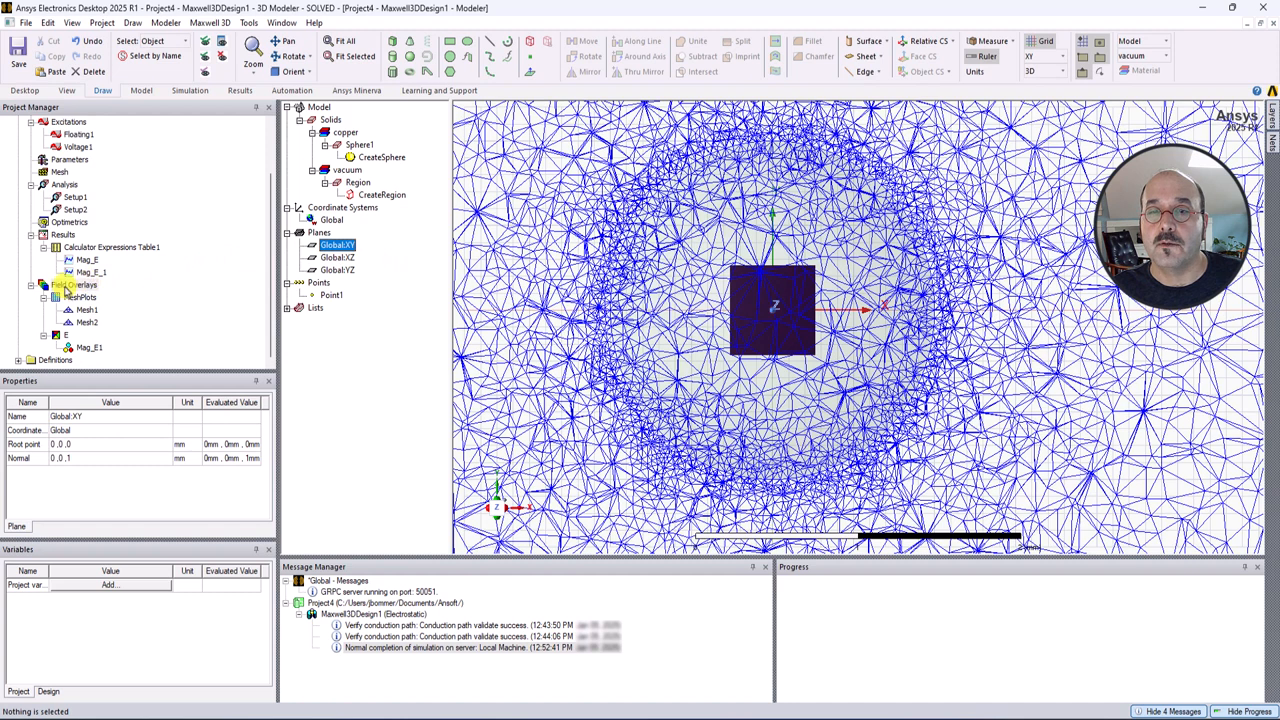
right_click(66, 287)
mouse_move(167, 300)
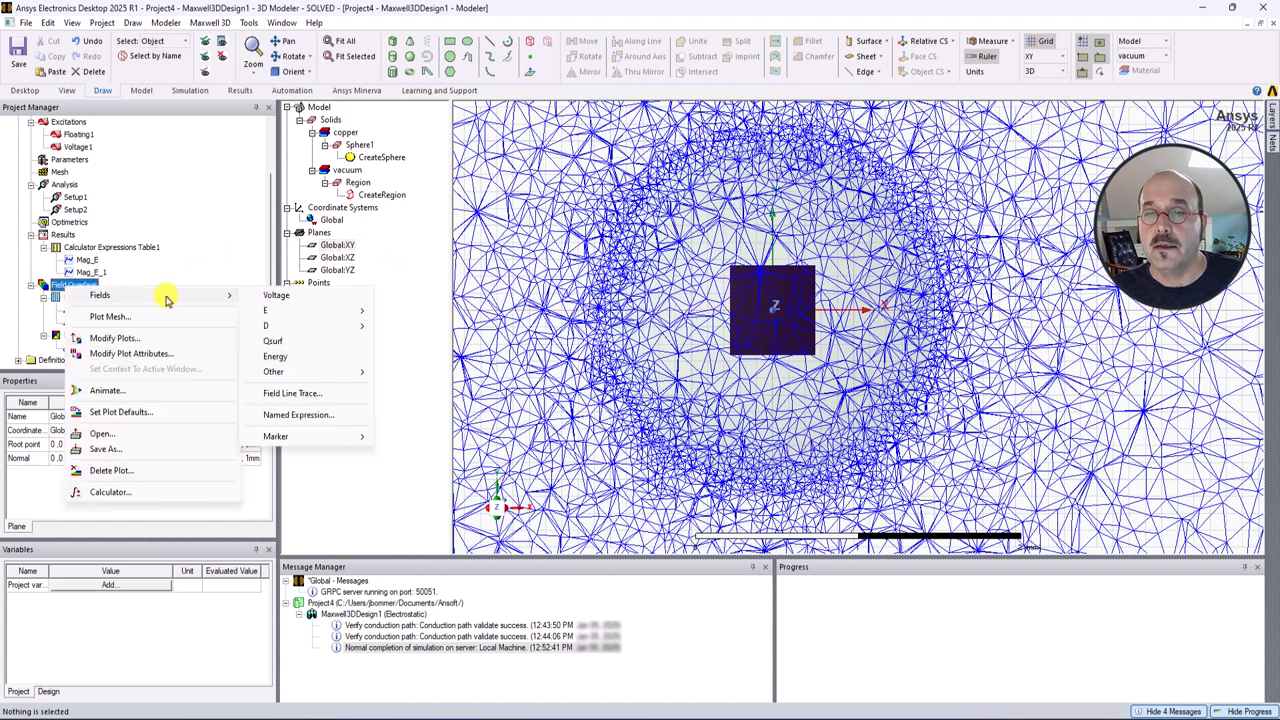
mouse_move(314, 312)
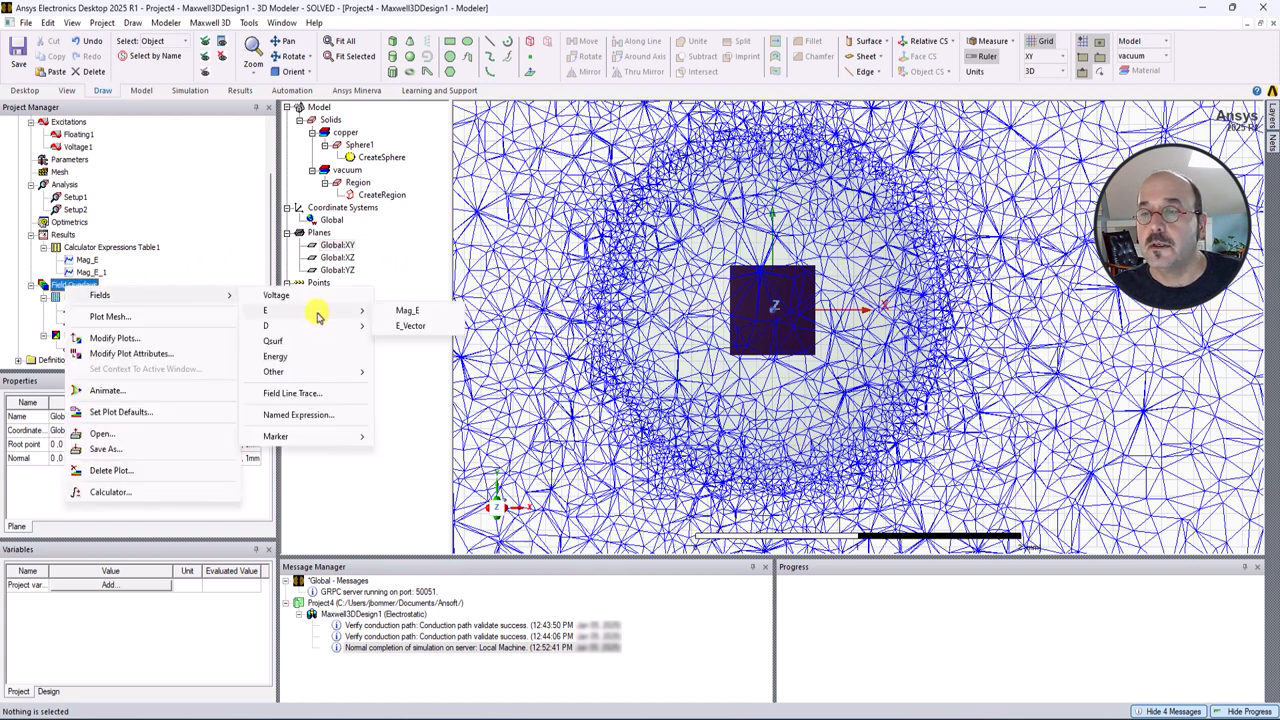
left_click(419, 332)
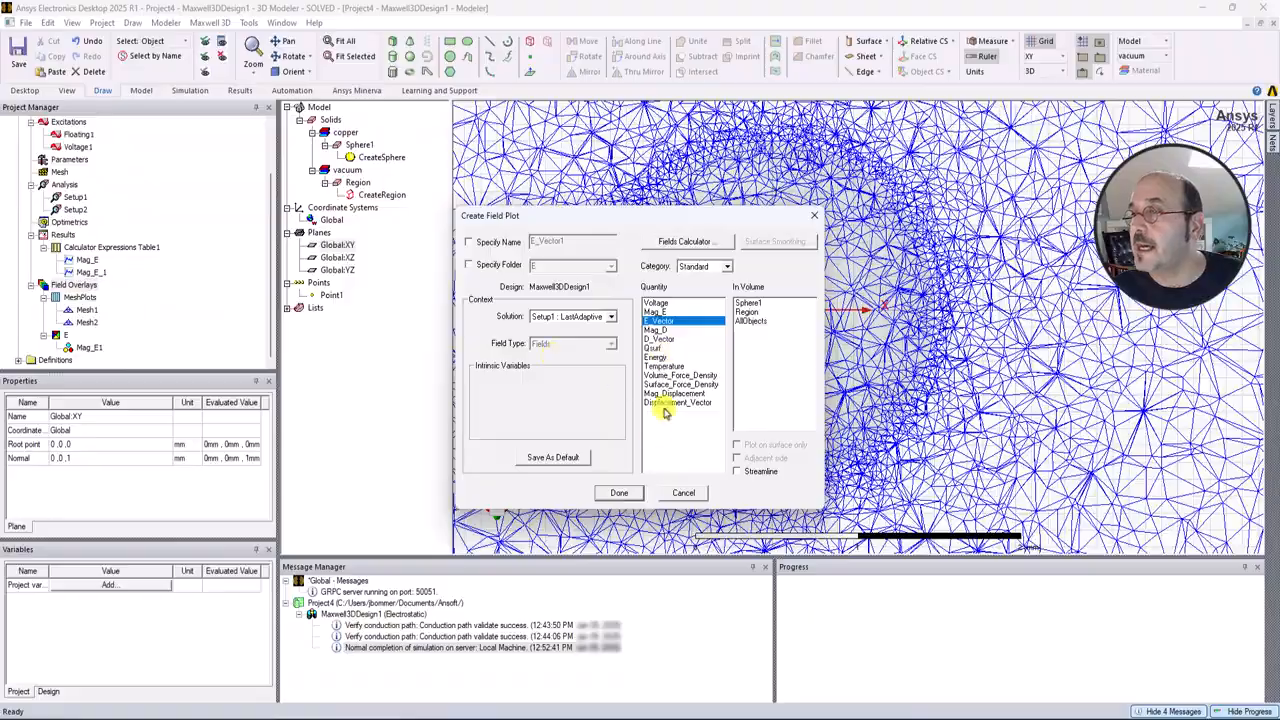
left_click(632, 488)
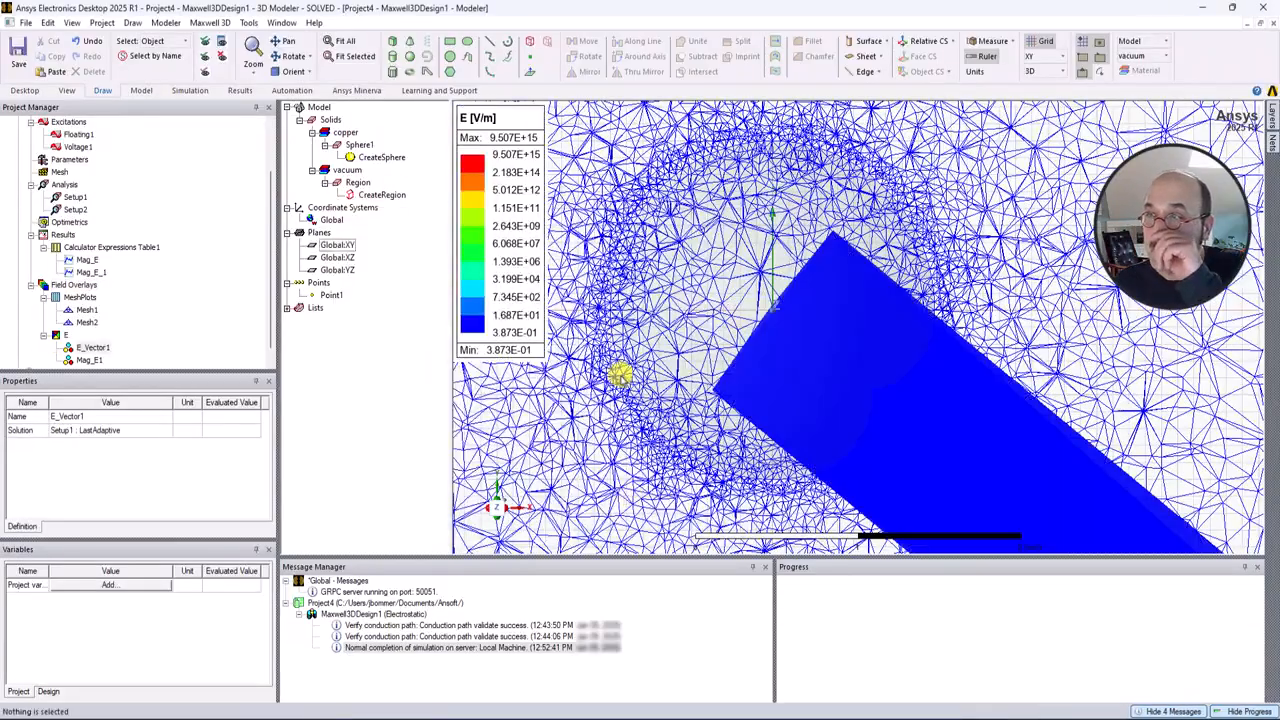
left_click_drag(816, 348, 858, 306, "alt")
scroll(858, 306, "down", 2)
left_click(1096, 303)
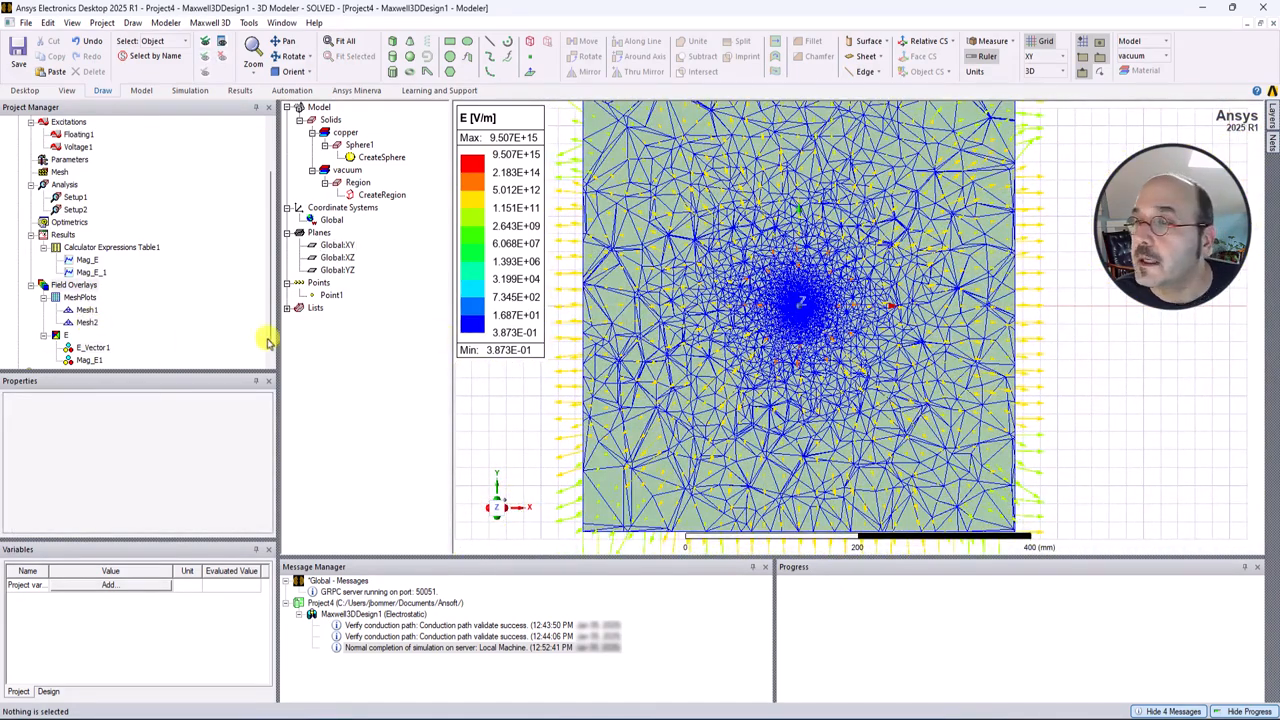
Turn off the visibility of the Mesh2 plot and hide the drawing grid
right_click(89, 322)
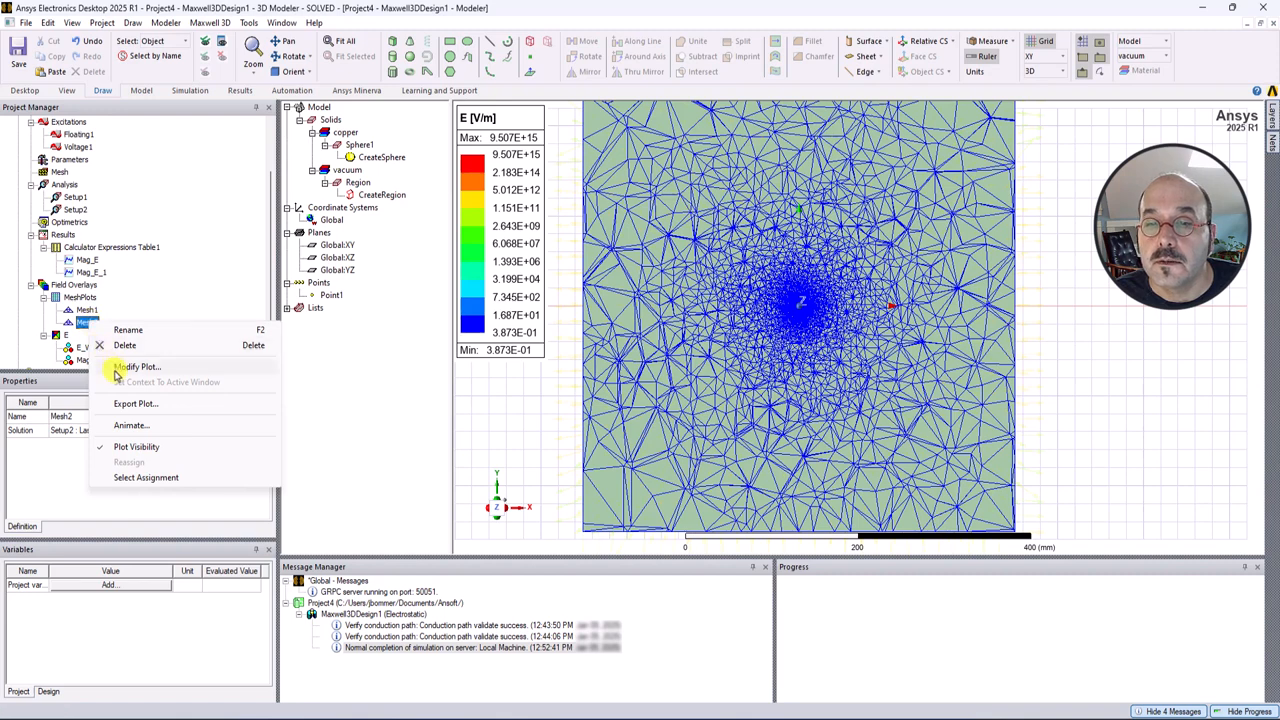
left_click(136, 448)
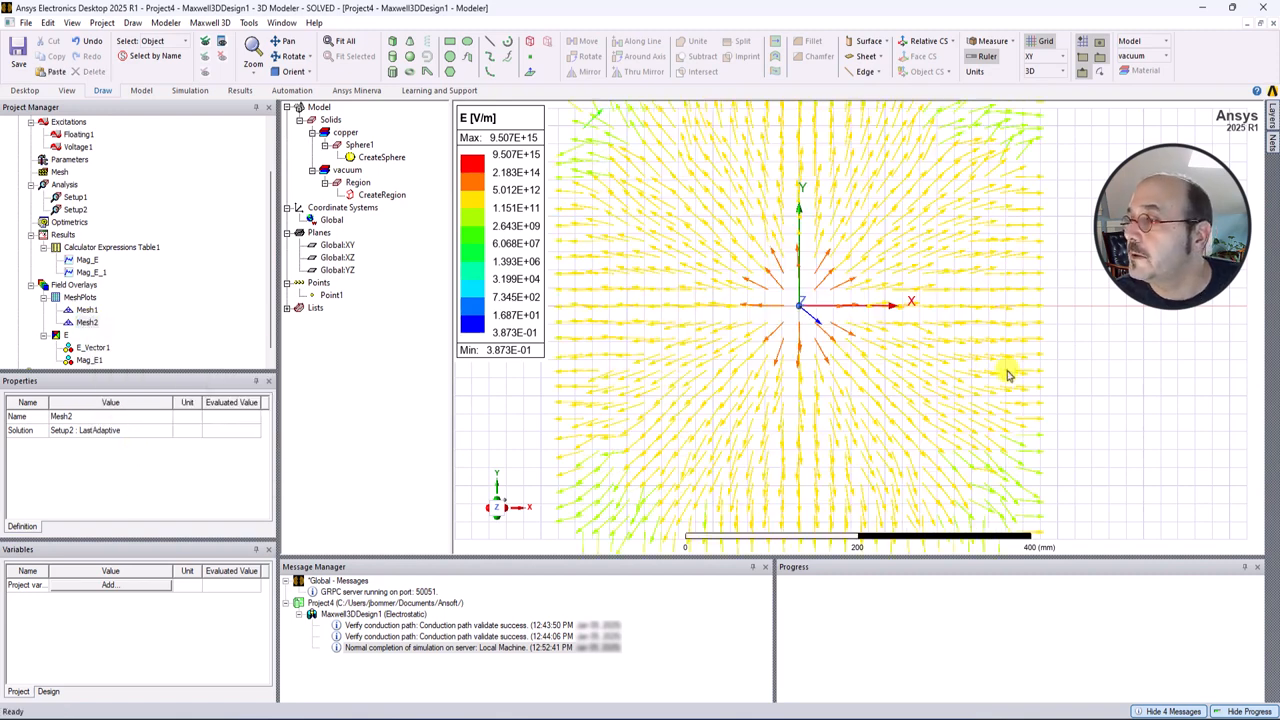
scroll(1145, 345, "down", 2)
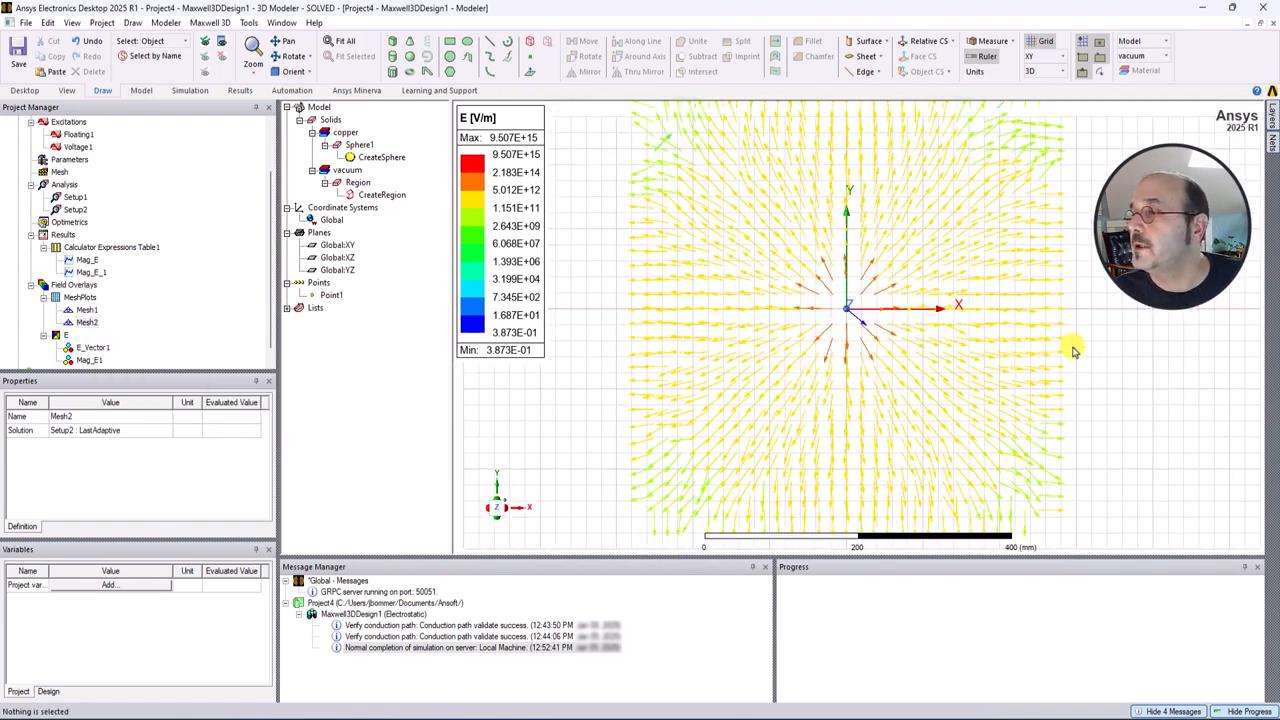
left_click(1040, 41)
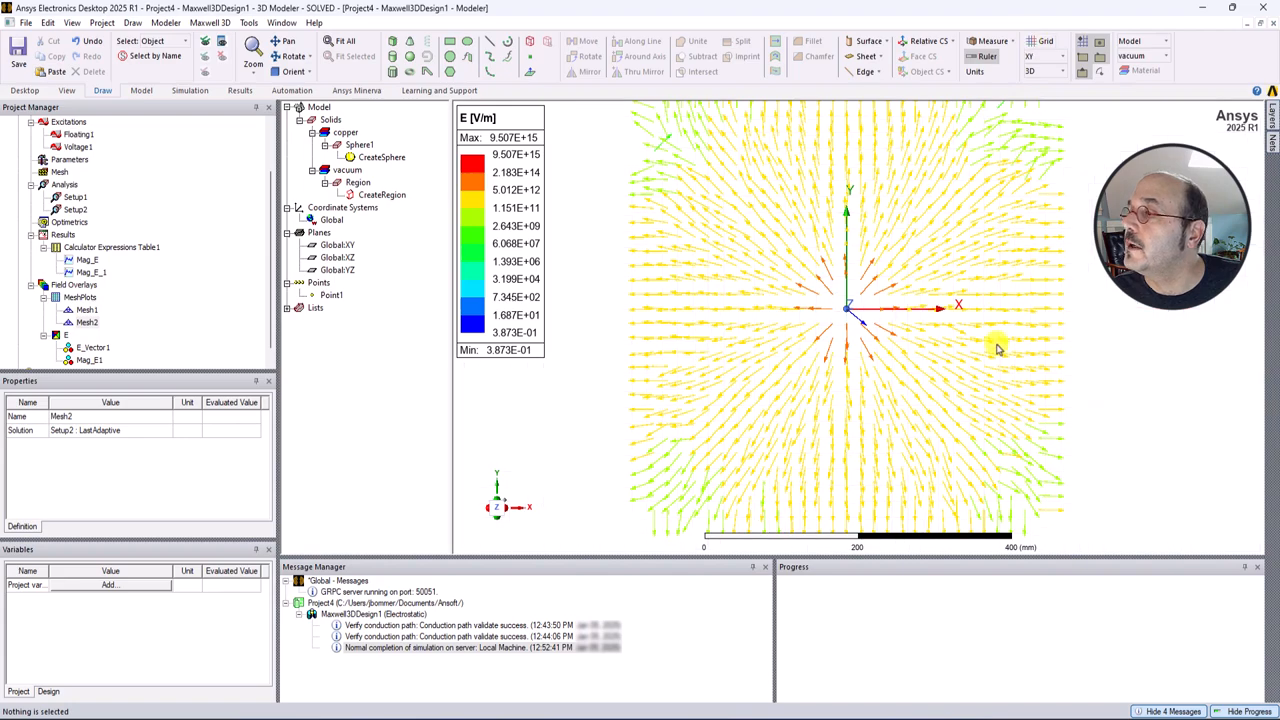
Examine the direction and magnitude of the electric field vectors around the sphere from an oblique angle
left_click_drag(995, 345, 873, 372, "alt")
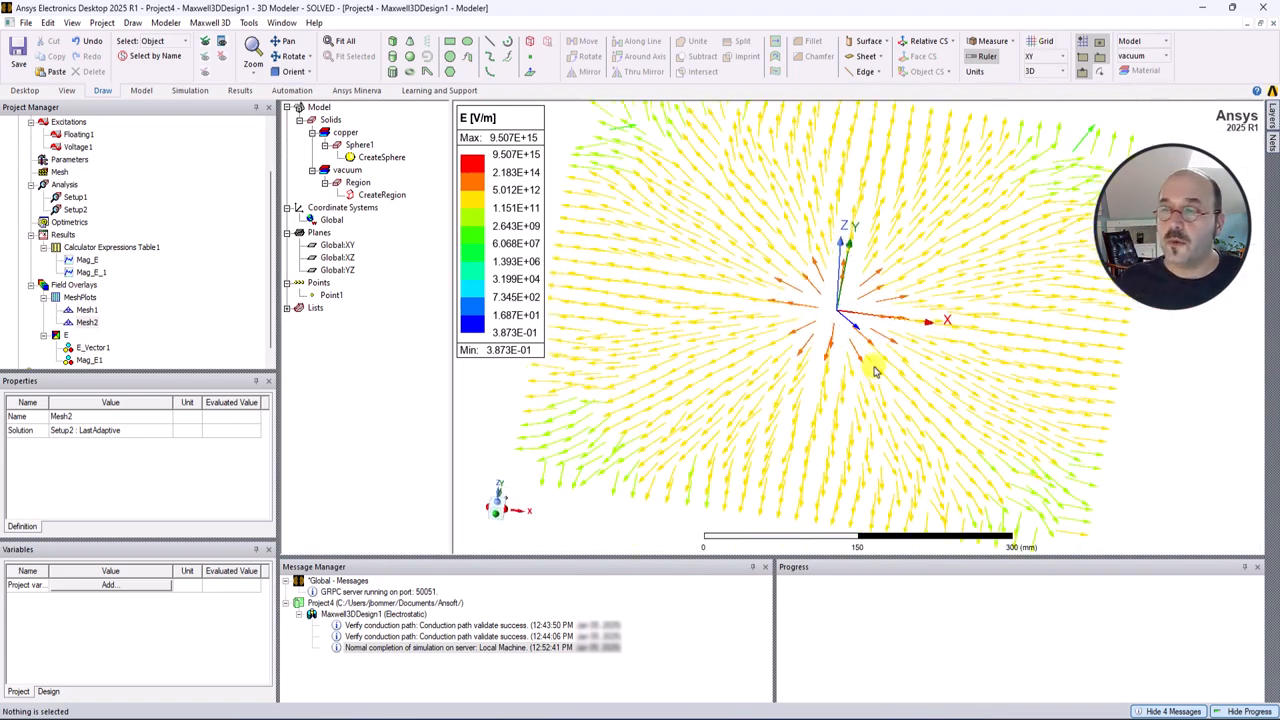
scroll(795, 297, "down", 1)
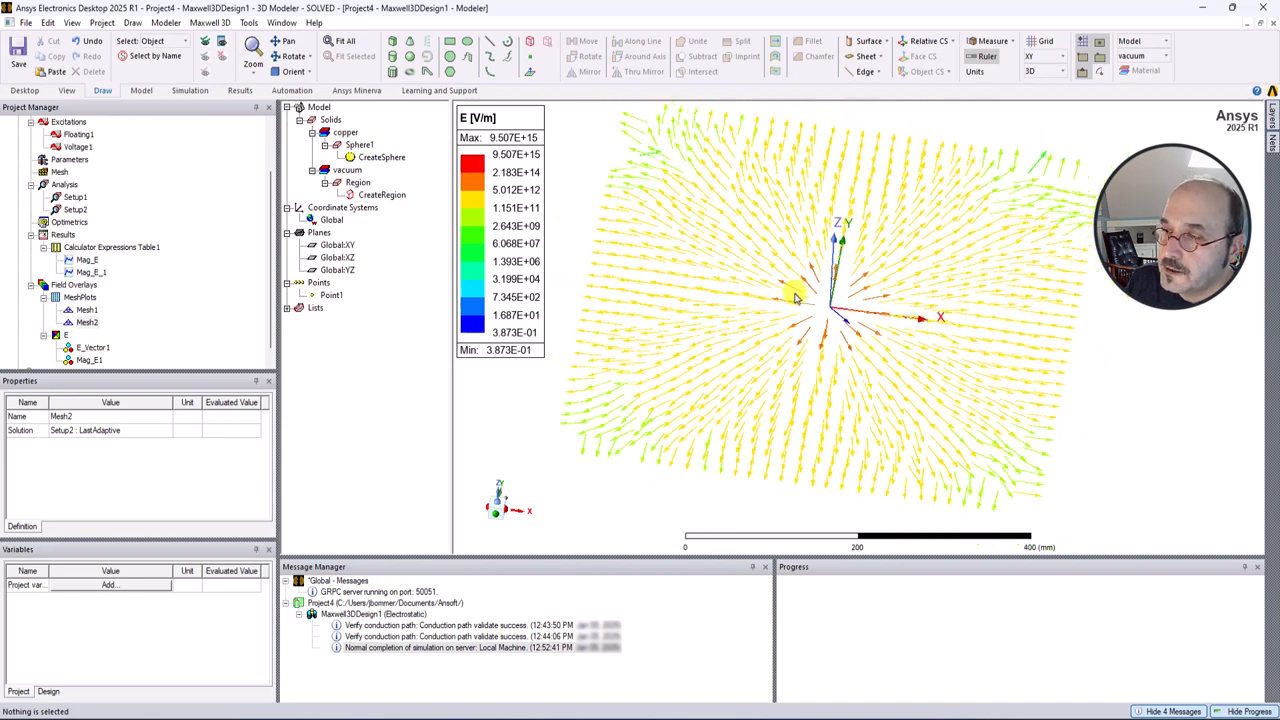
scroll(795, 297, "up", 3)
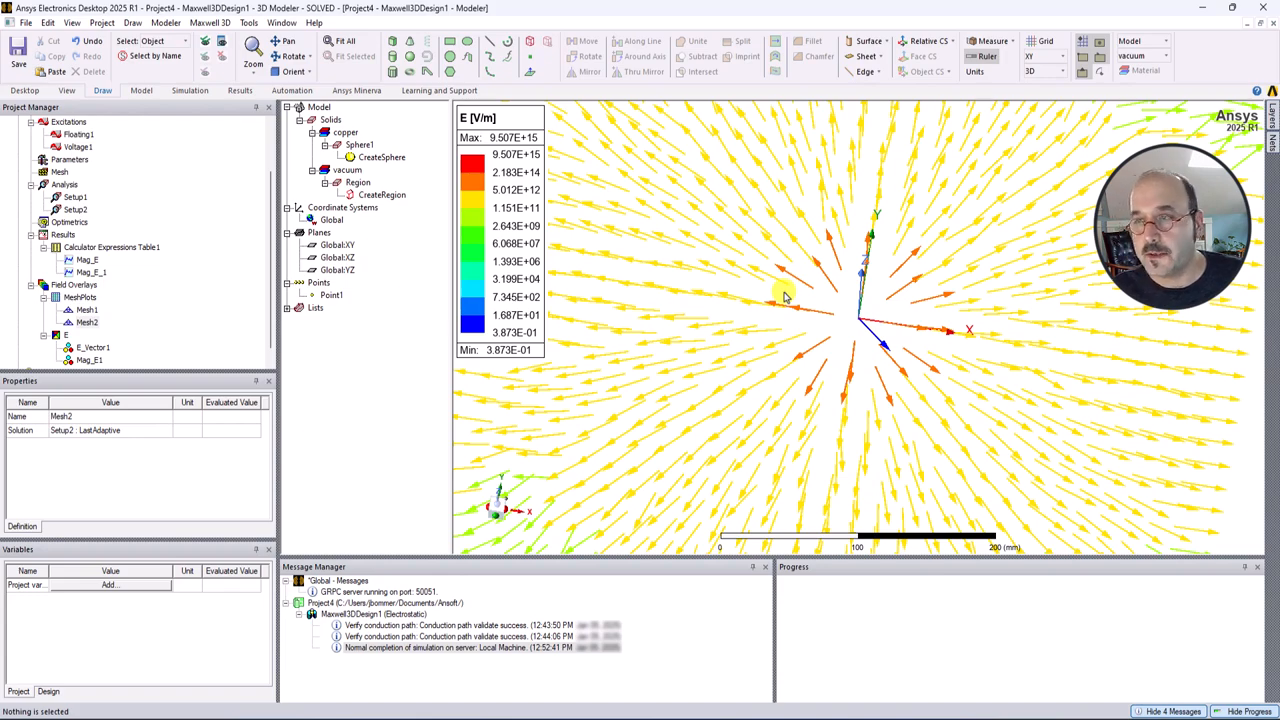
scroll(900, 325, "up", 2)
scroll(860, 341, "down", 2)
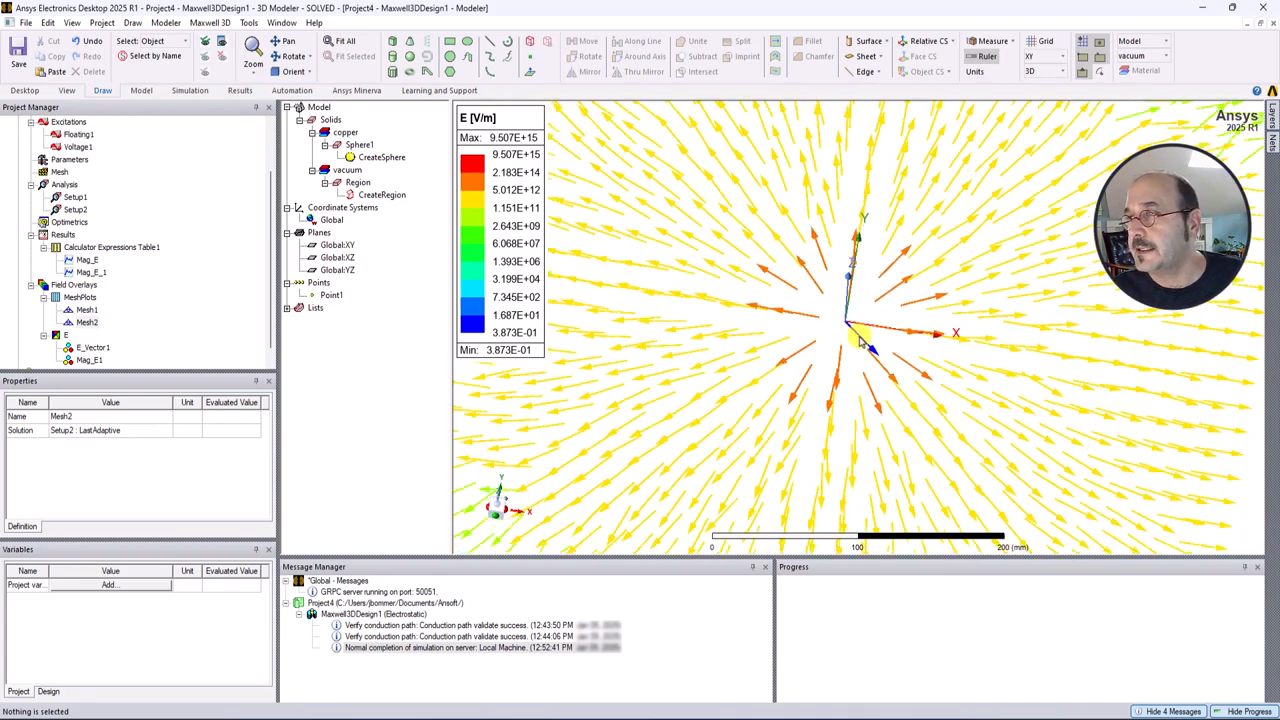